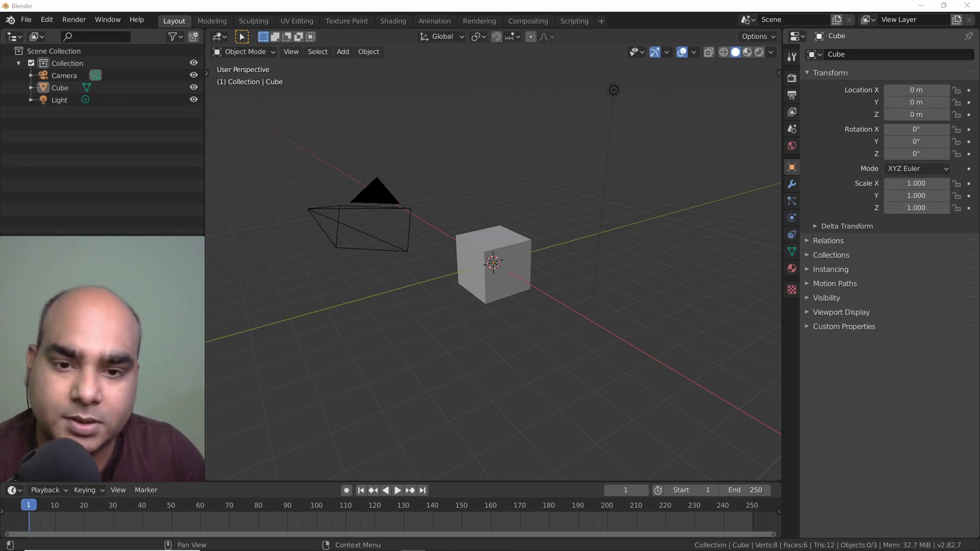
Step: Select the default cube at the origin of the starter scene
left_click(507, 295)
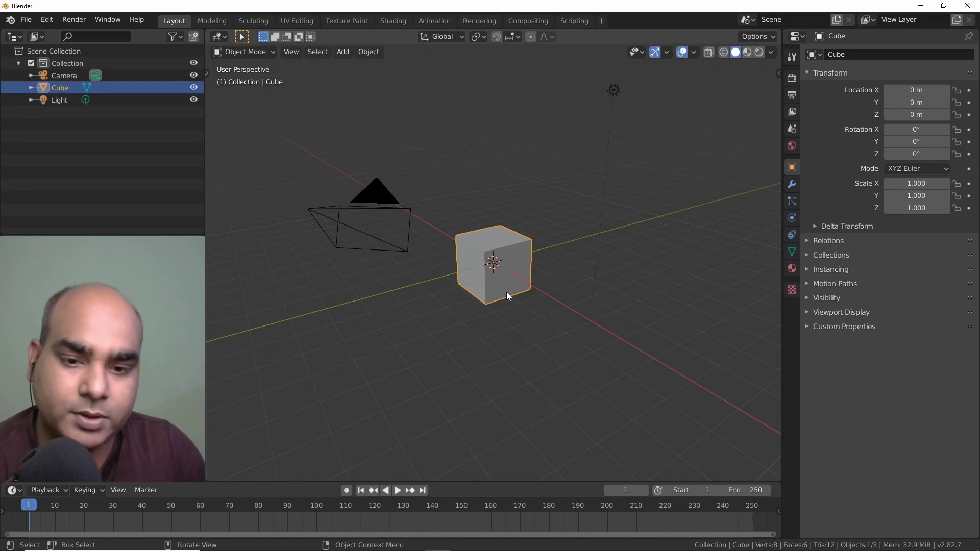
Step: Delete the default cube and add a plane mesh in its place
key("Delete")
key("shift+a")
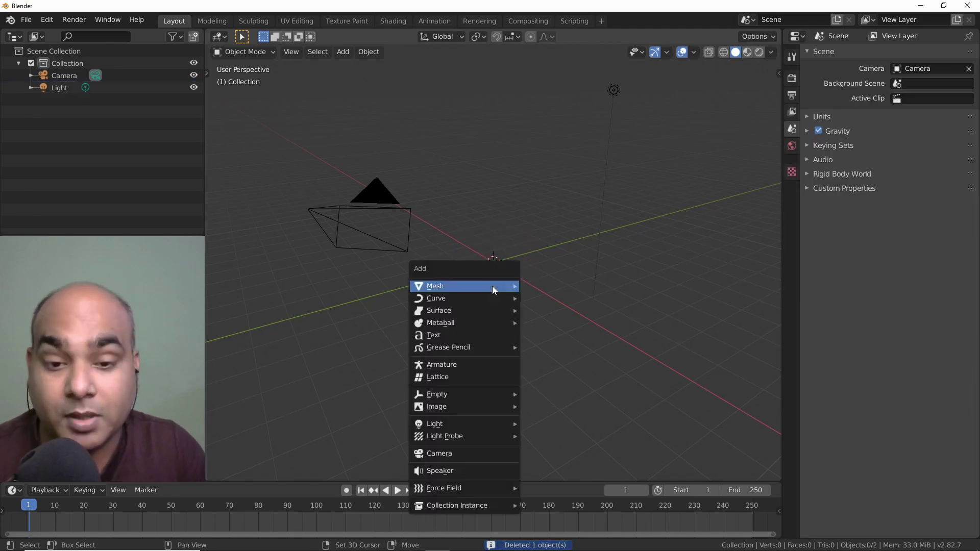
left_click(555, 286)
Step: Tilt the view to a flatter angle and show the plane's particle properties
scroll(555, 292, "up", 2)
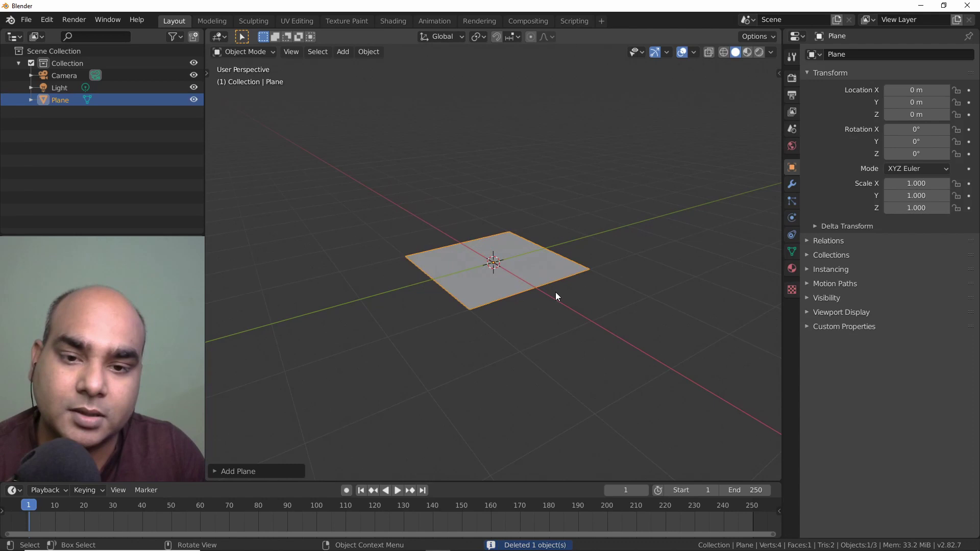
scroll(556, 291, "up", 2)
scroll(564, 306, "up", 1)
middle_click_drag(567, 320, 576, 305)
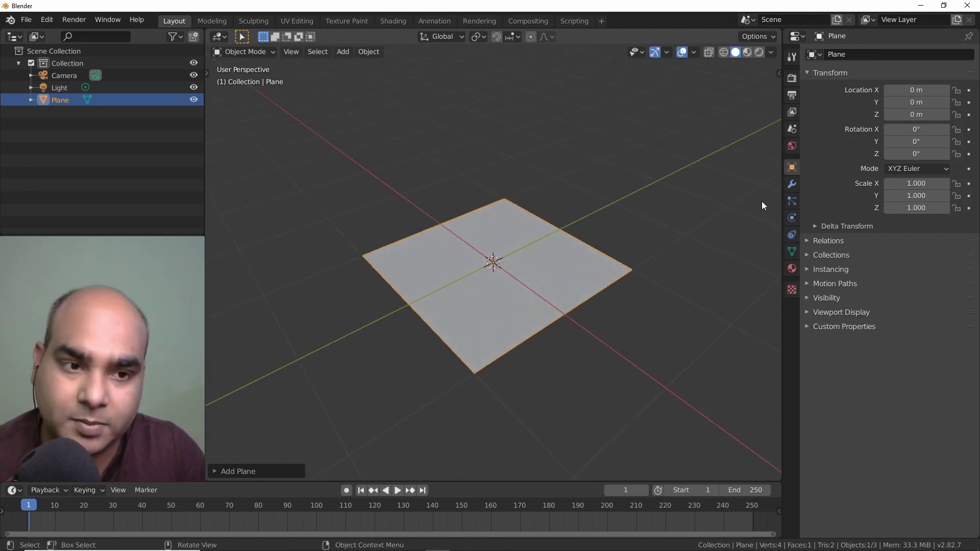
left_click(791, 201)
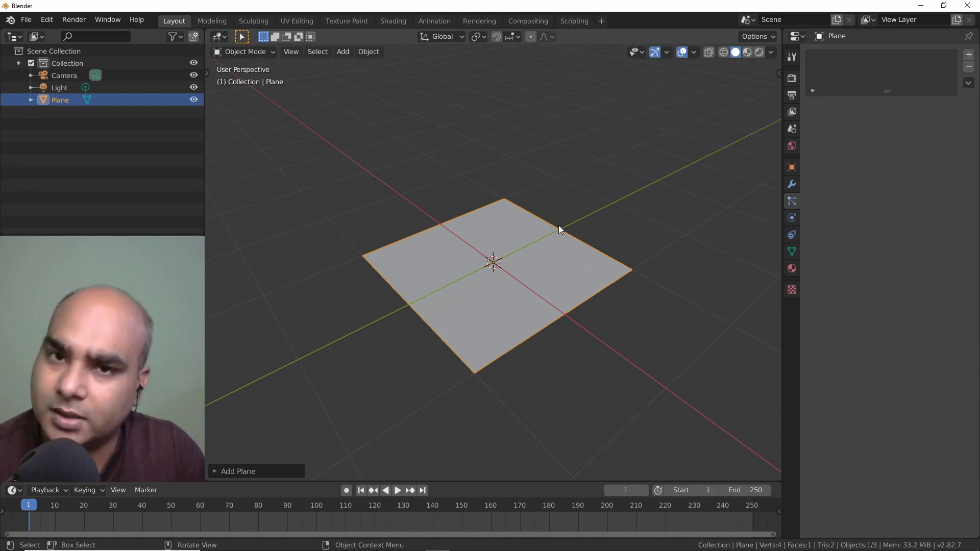
Step: Zoom out, orbit around the plane, and widen the Properties area beside the viewport
scroll(567, 230, "down", 2)
middle_click_drag(555, 242, 533, 255)
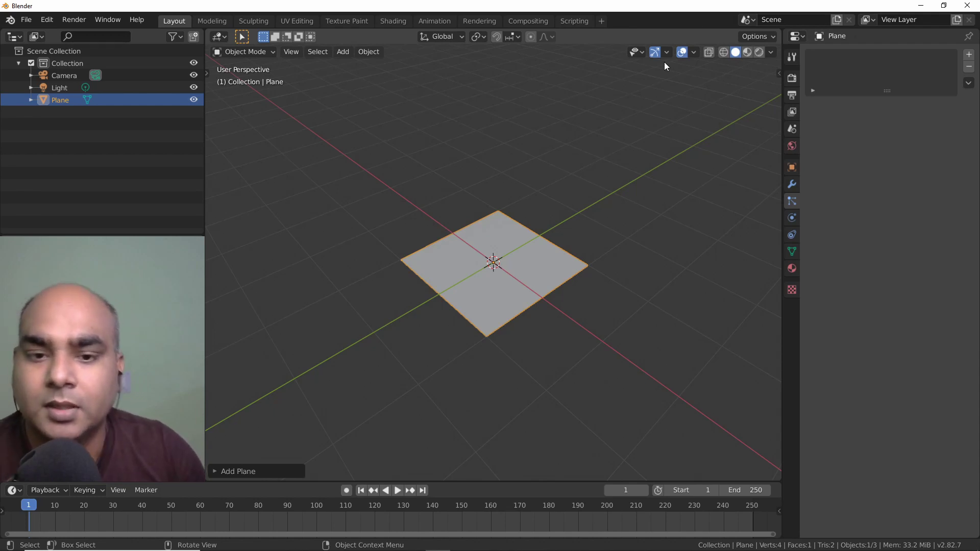
mouse_move(531, 322)
middle_mouse_down()
mouse_move(536, 297)
mouse_move(523, 323)
middle_mouse_up()
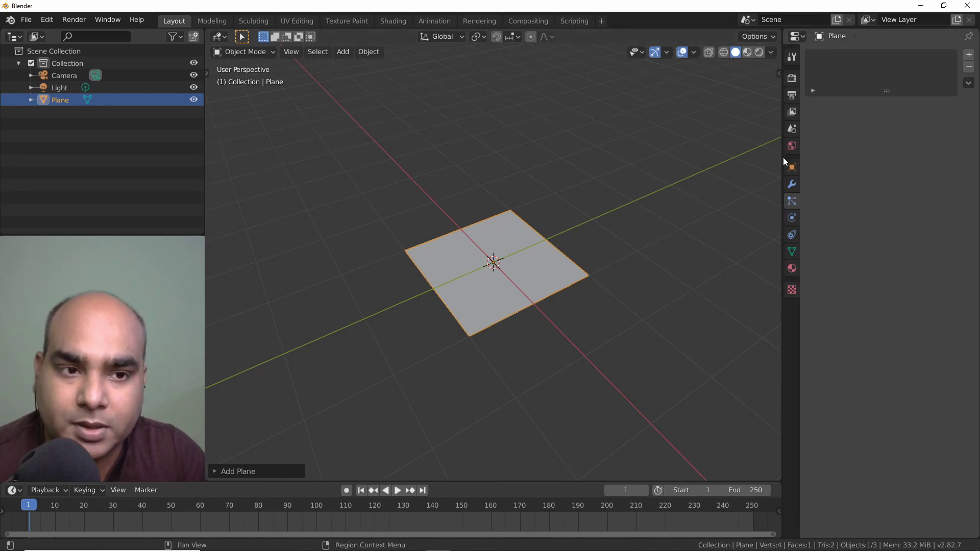
left_click_drag(782, 157, 764, 174)
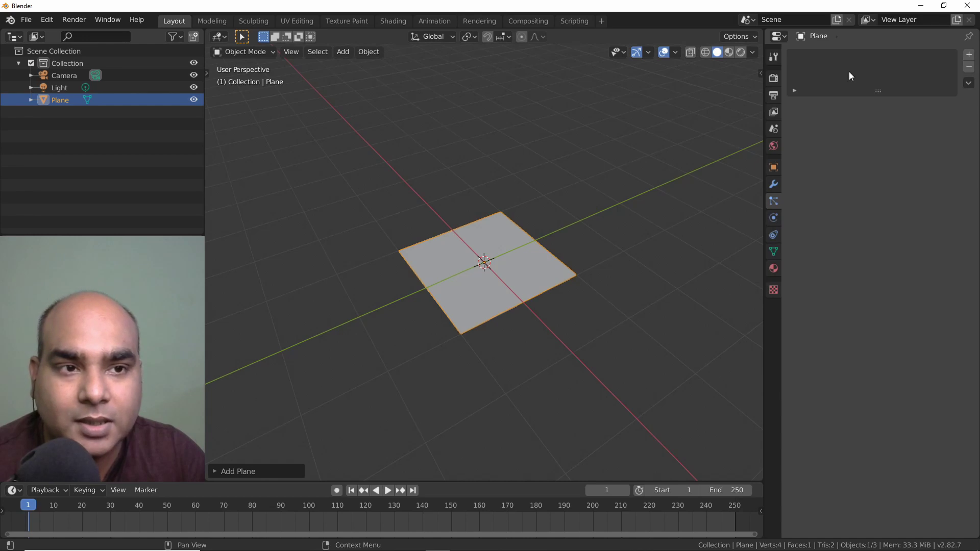
Step: Give the plane one ParticleSettings emitter: 1000 particles, frames 1–200, lifetime 50
left_click_drag(878, 93, 886, 142)
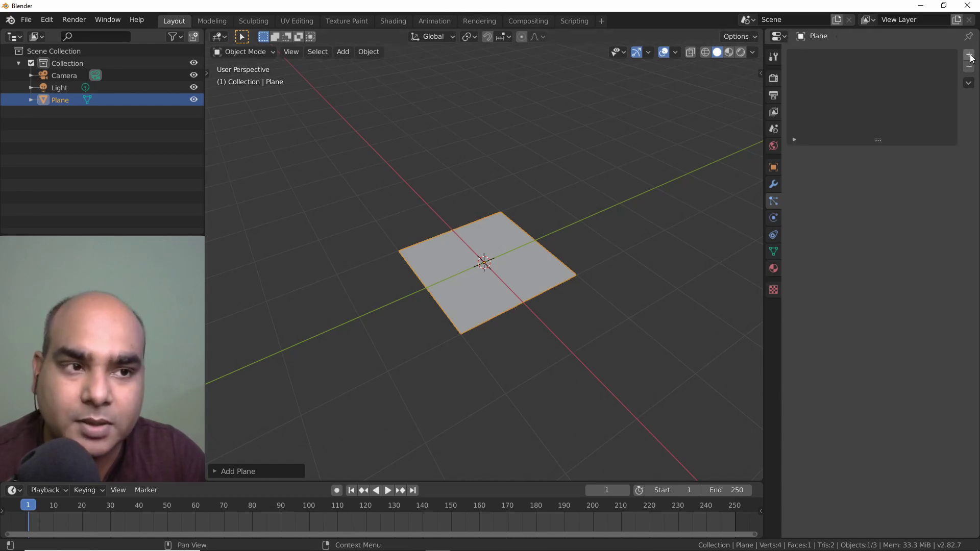
left_click(968, 54)
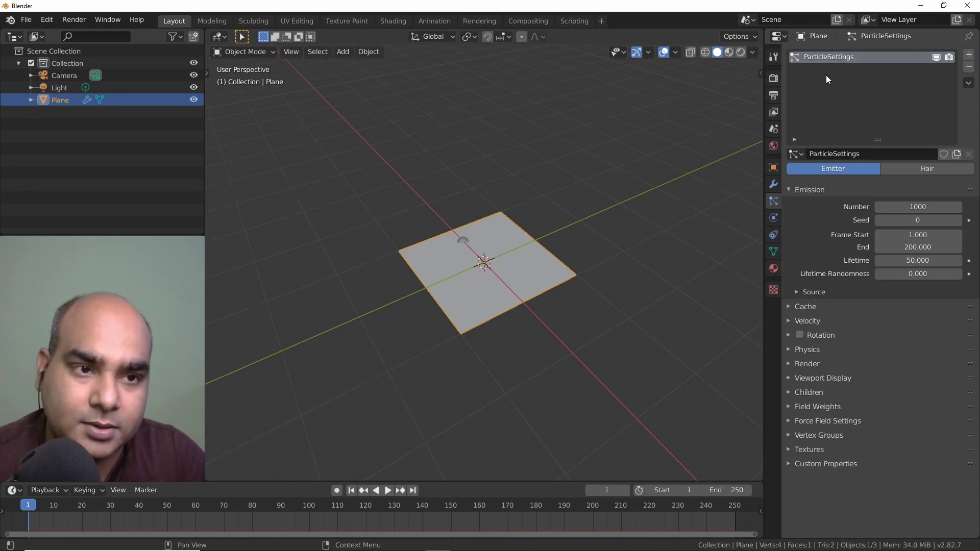
left_click(804, 153)
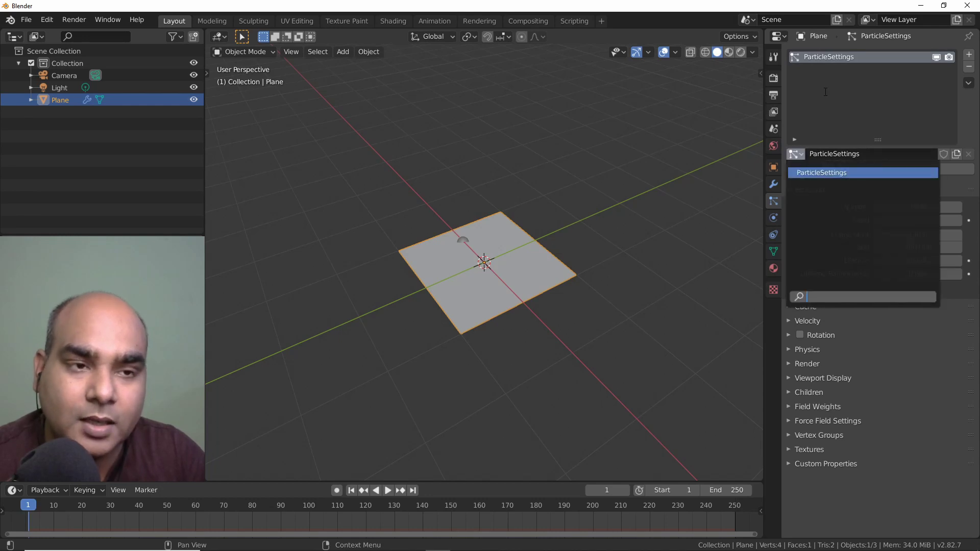
left_click(969, 55)
left_click(969, 55)
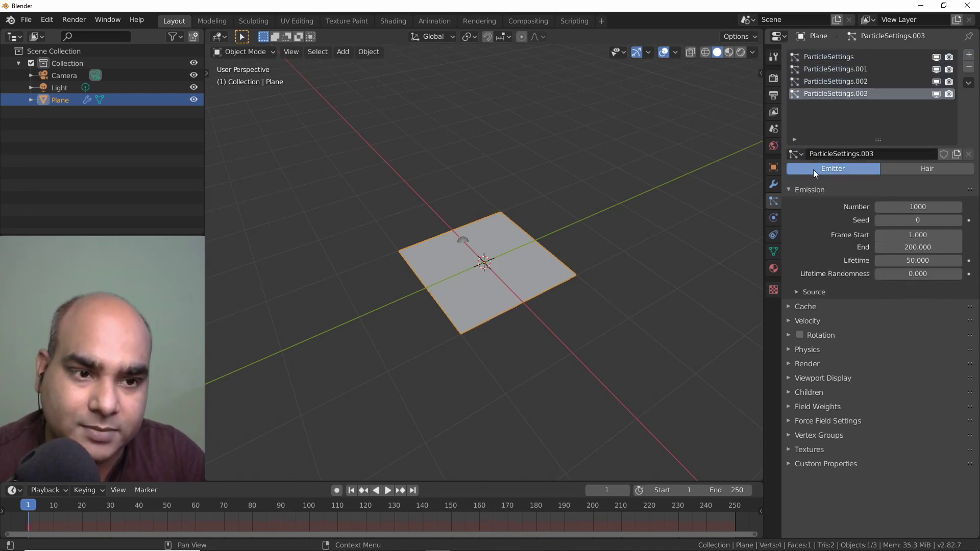
left_click(795, 153)
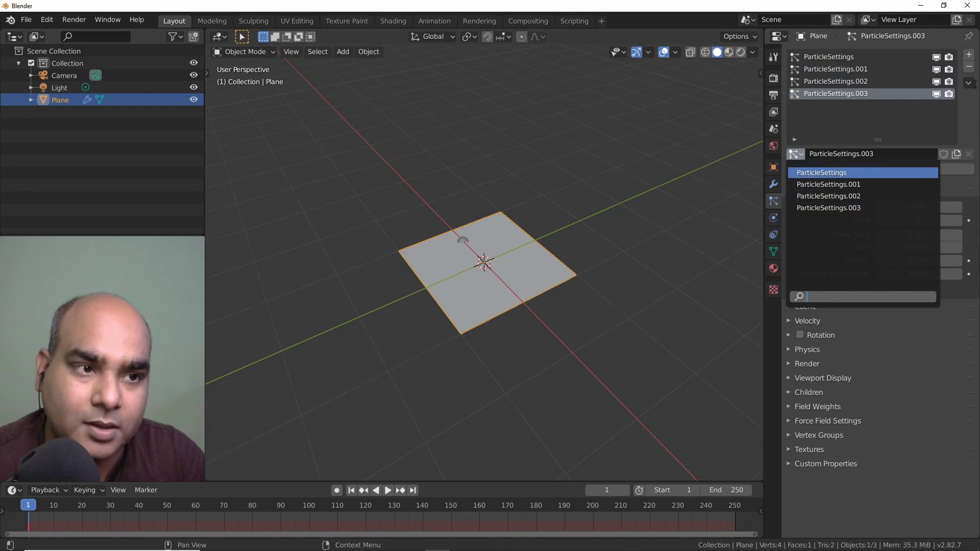
left_click(968, 66)
left_click(968, 67)
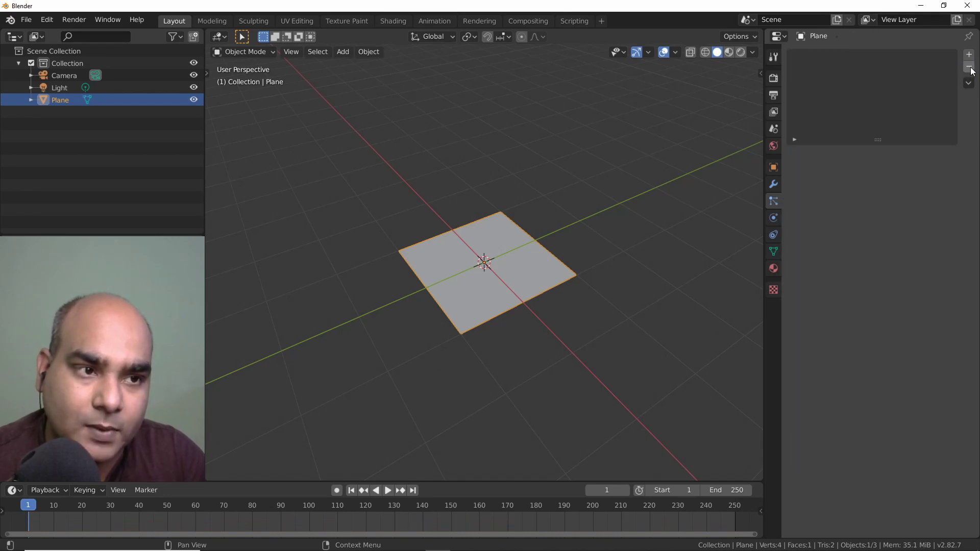
left_click(969, 54)
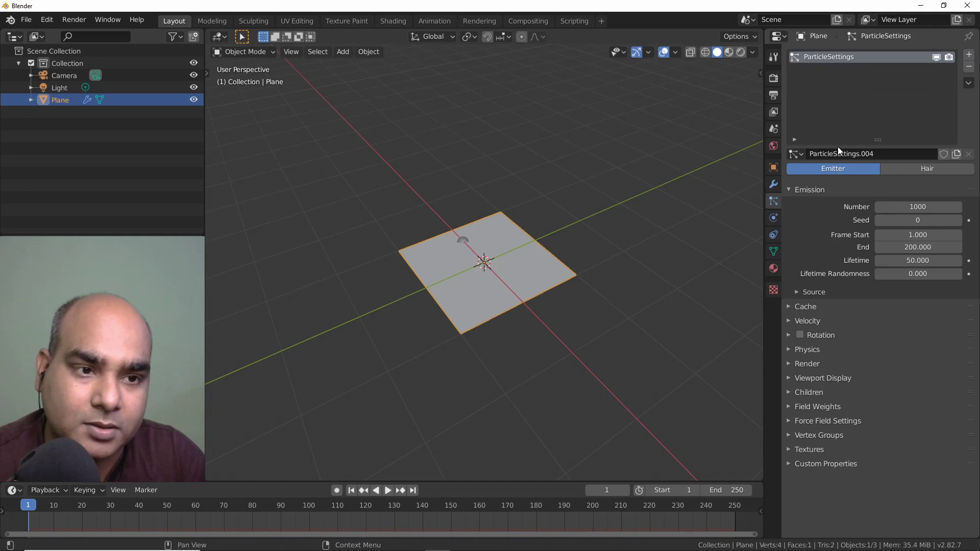
left_click(799, 157)
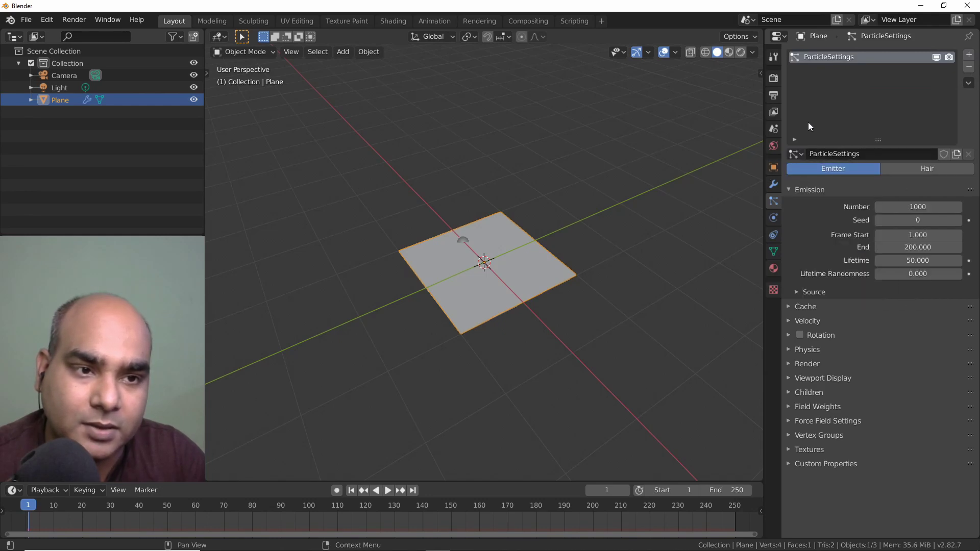
Step: Reselect the plane and play the animation, orbiting to watch spheres stream down
left_click(391, 151)
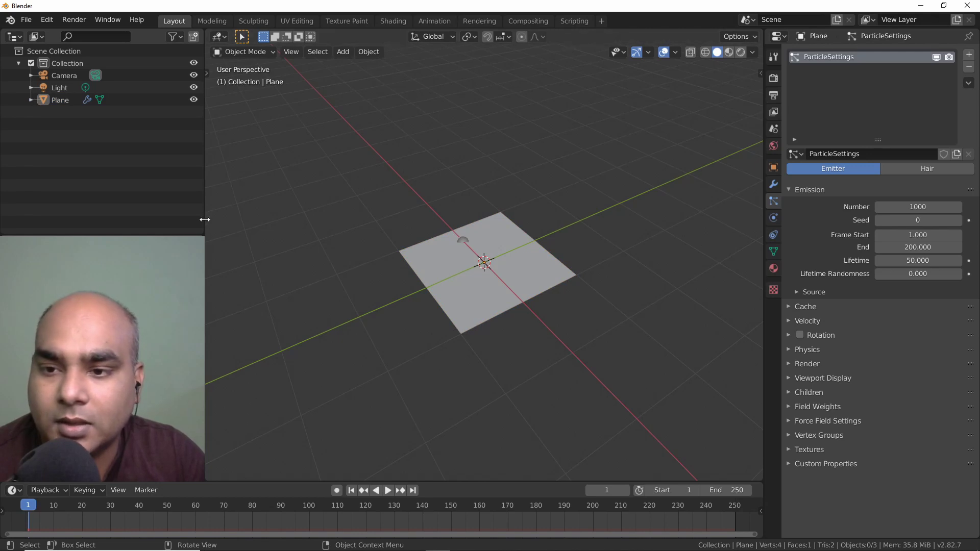
left_click(507, 294)
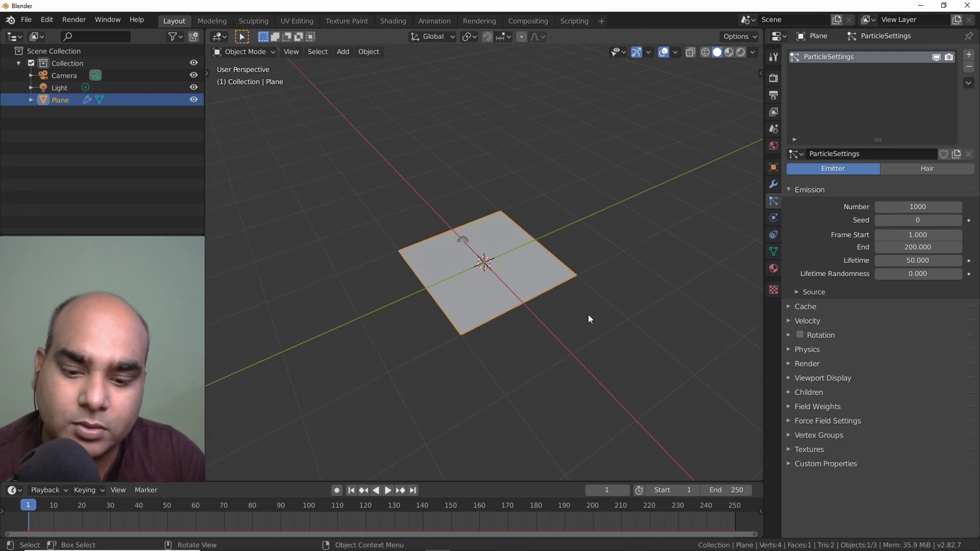
right_click(611, 311)
key("Escape")
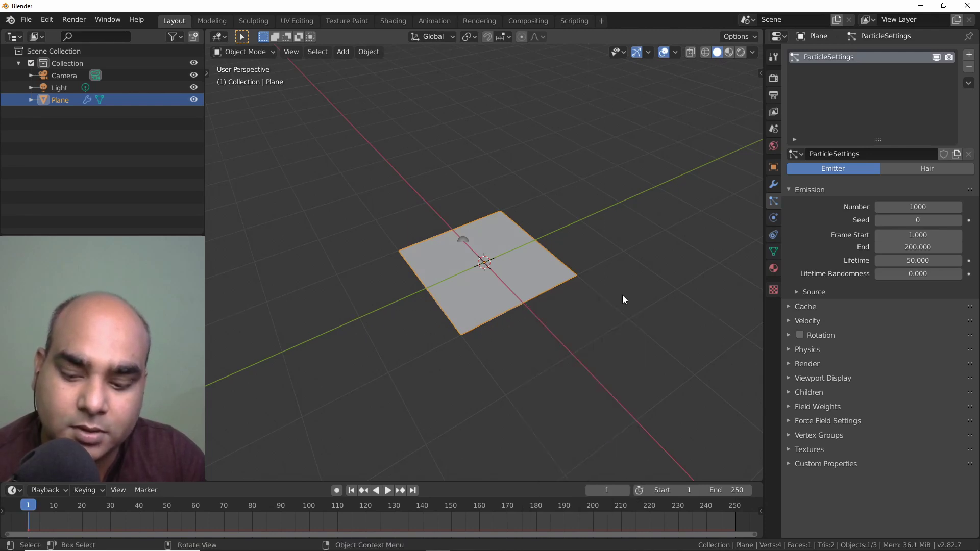
key("space")
mouse_move(557, 292)
middle_mouse_down()
mouse_move(562, 332)
mouse_move(559, 215)
mouse_move(468, 194)
mouse_move(547, 371)
mouse_move(492, 384)
mouse_move(507, 389)
mouse_move(491, 334)
middle_mouse_up()
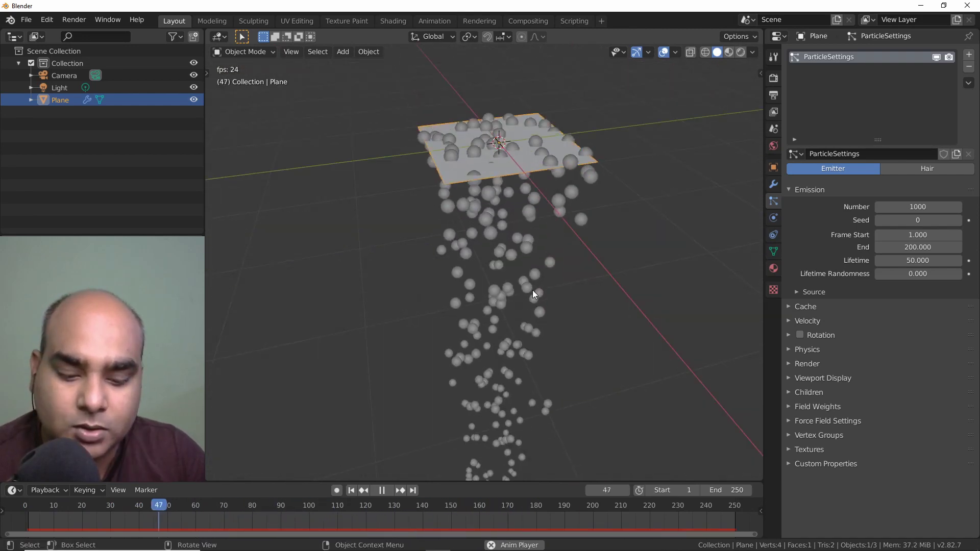
Step: Set the particles' Field Weights Gravity to 0 so the spheres rise
middle_click_drag(529, 231, 528, 284)
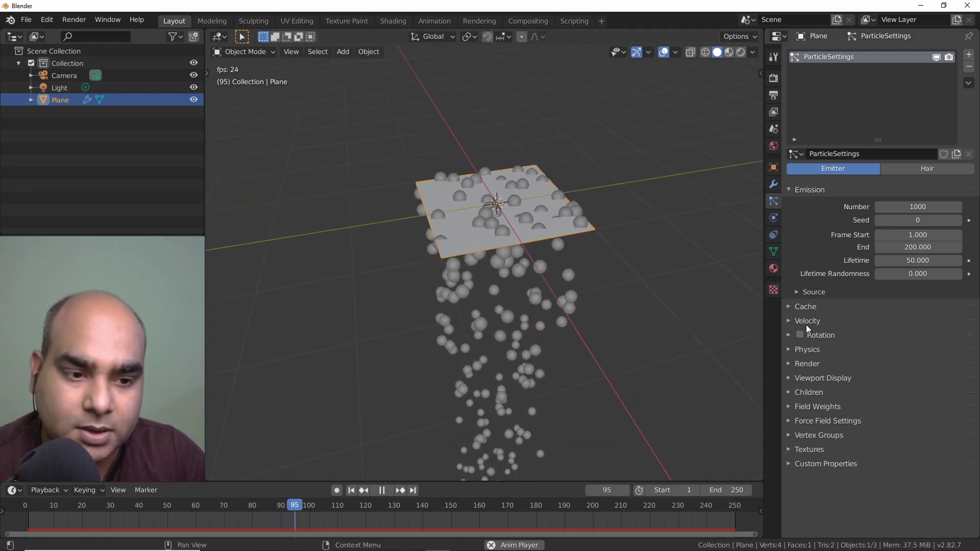
left_click(793, 406)
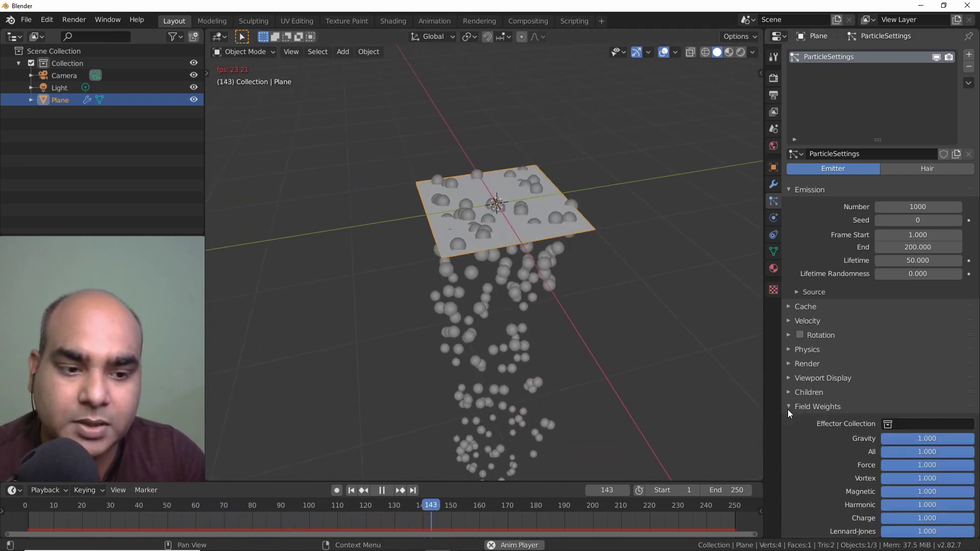
scroll(823, 408, "down", 2)
scroll(797, 357, "down", 5)
left_click_drag(953, 284, 868, 284)
left_click(789, 252)
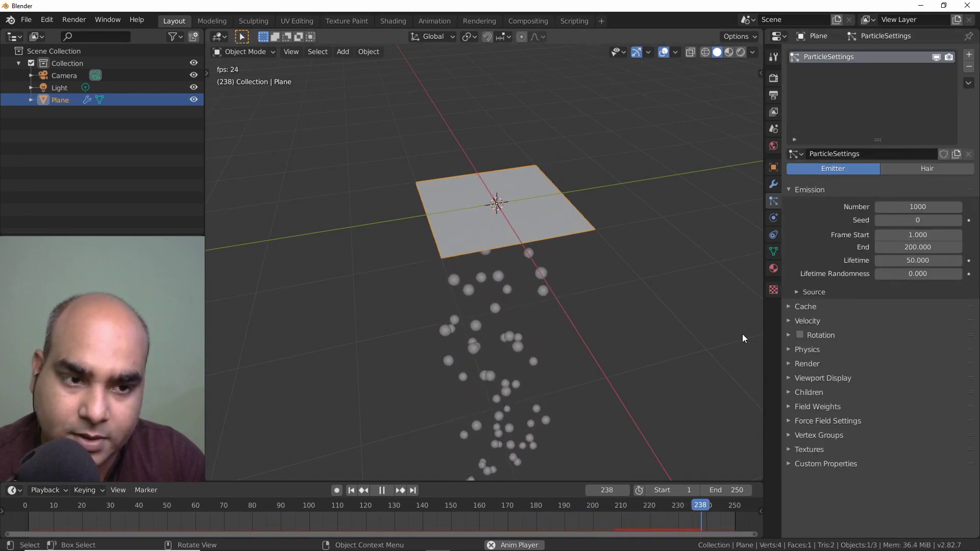
Step: Orbit around the emitter and reveal the Velocity settings showing Normal 1 m/s
mouse_move(743, 334)
middle_mouse_down()
mouse_move(608, 256)
mouse_move(605, 244)
middle_mouse_up()
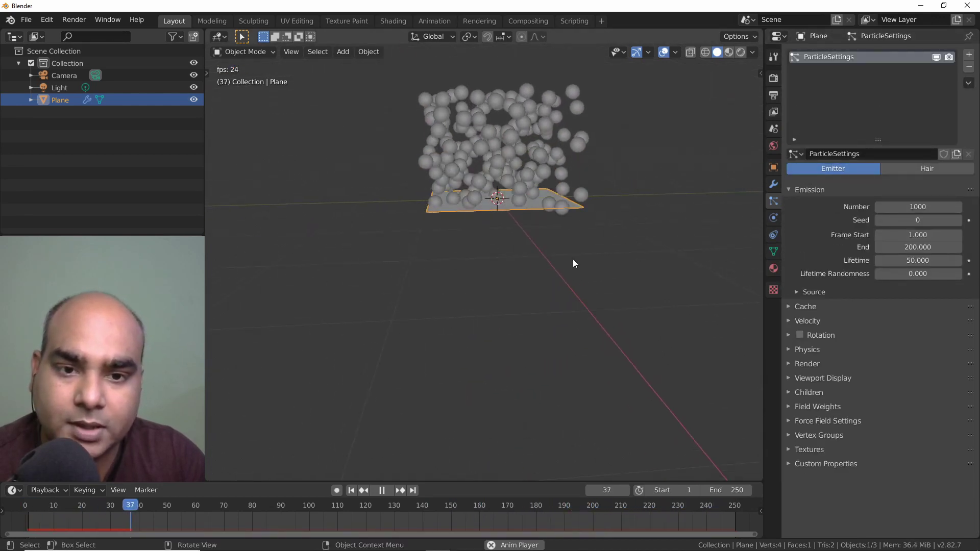
middle_click_drag(503, 225, 503, 217)
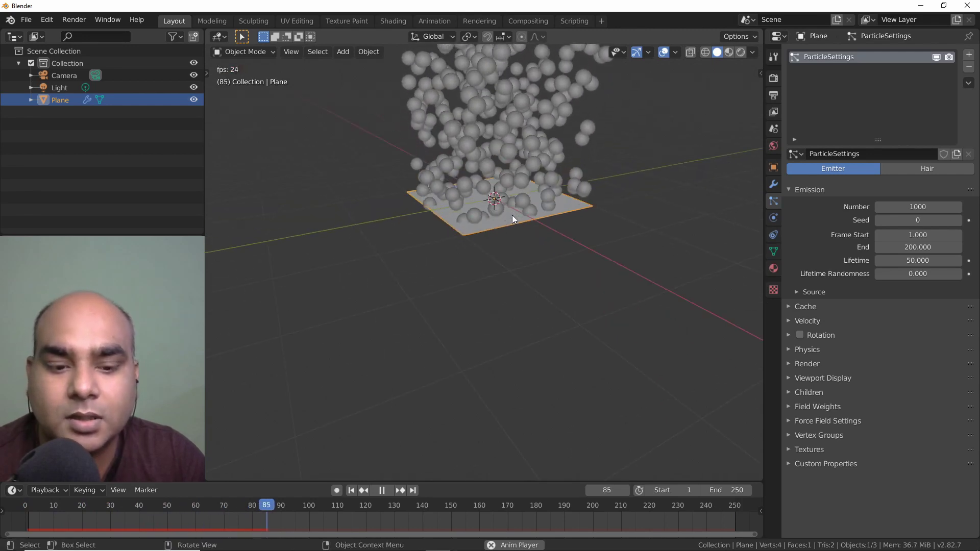
mouse_move(559, 176)
middle_mouse_down()
mouse_move(550, 284)
mouse_move(557, 260)
mouse_move(505, 238)
middle_mouse_up()
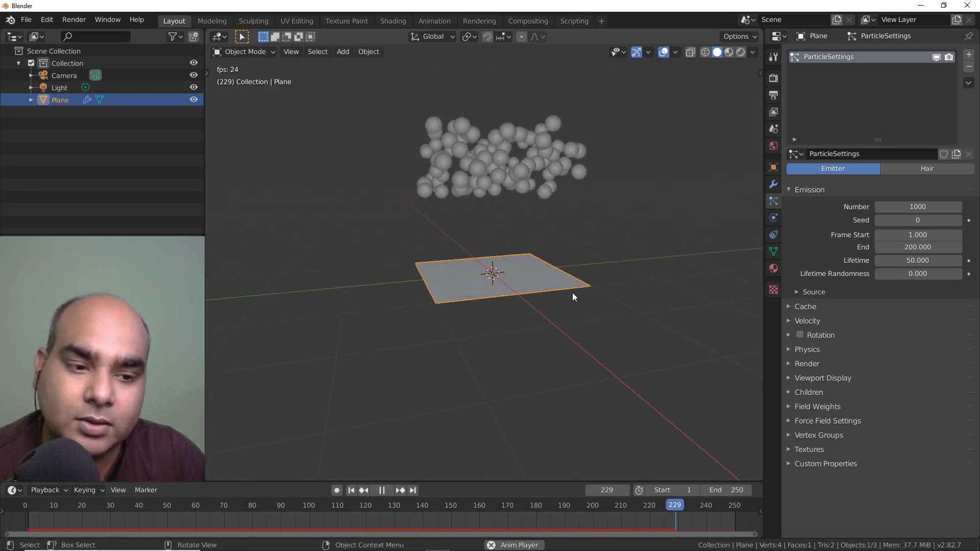
left_click(789, 320)
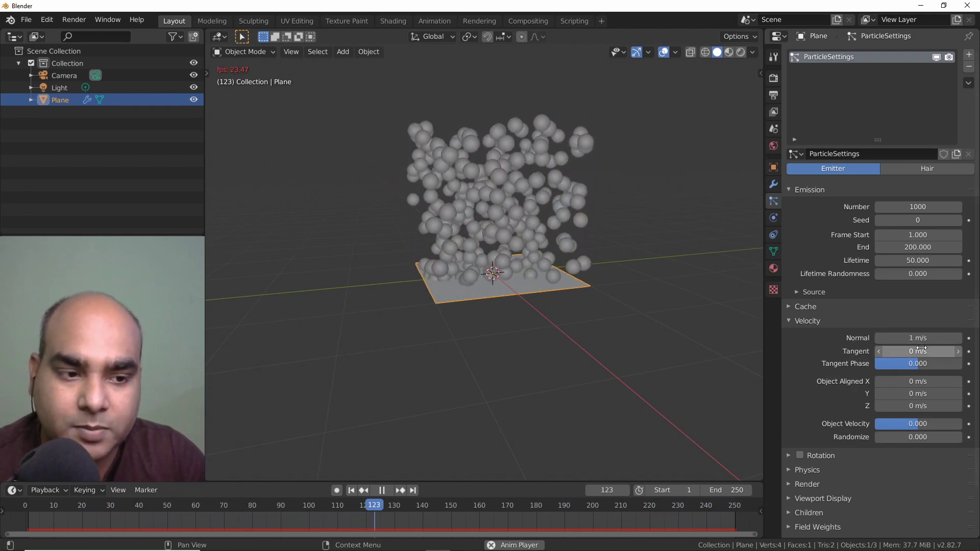
Step: Deselect the plane, enable the Navigate gizmo, and frame an orthographic side view
left_click(637, 385)
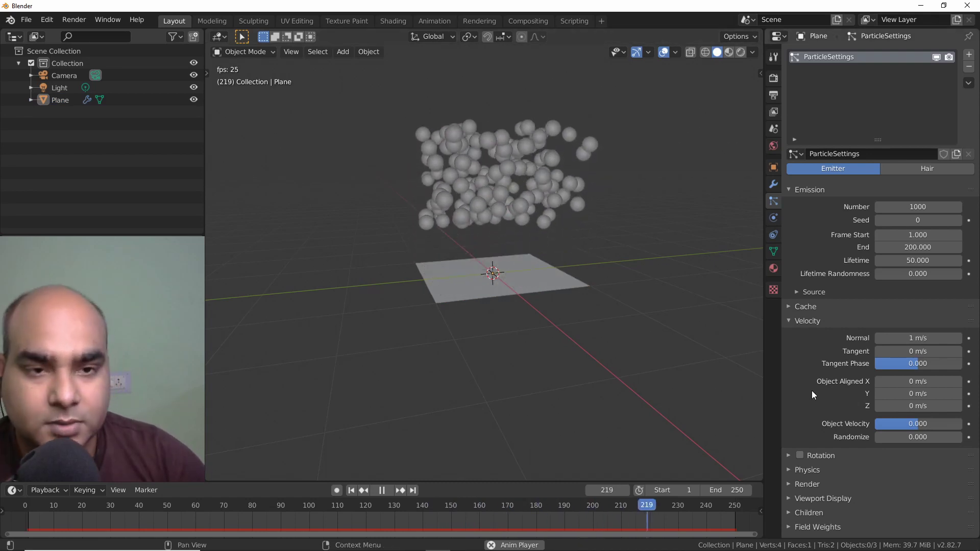
left_click(675, 50)
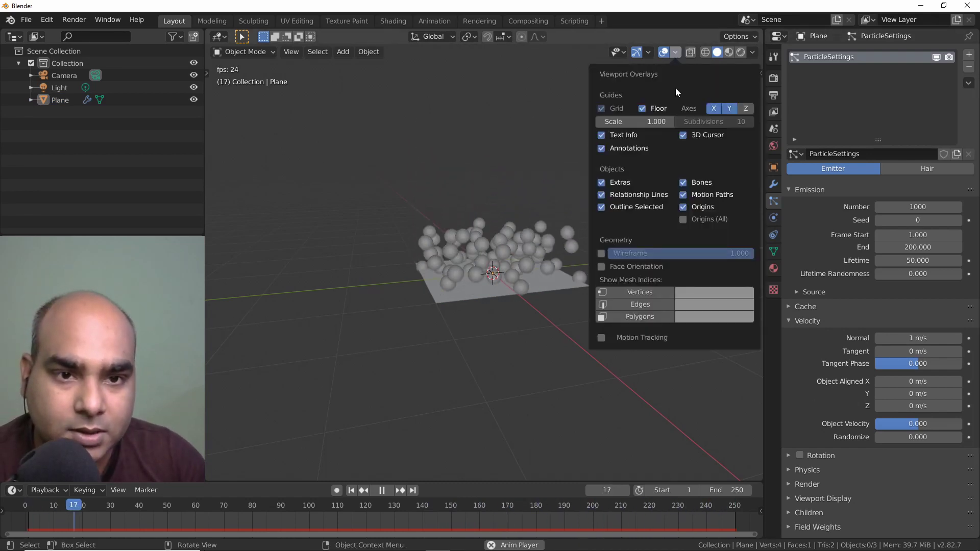
left_click(649, 51)
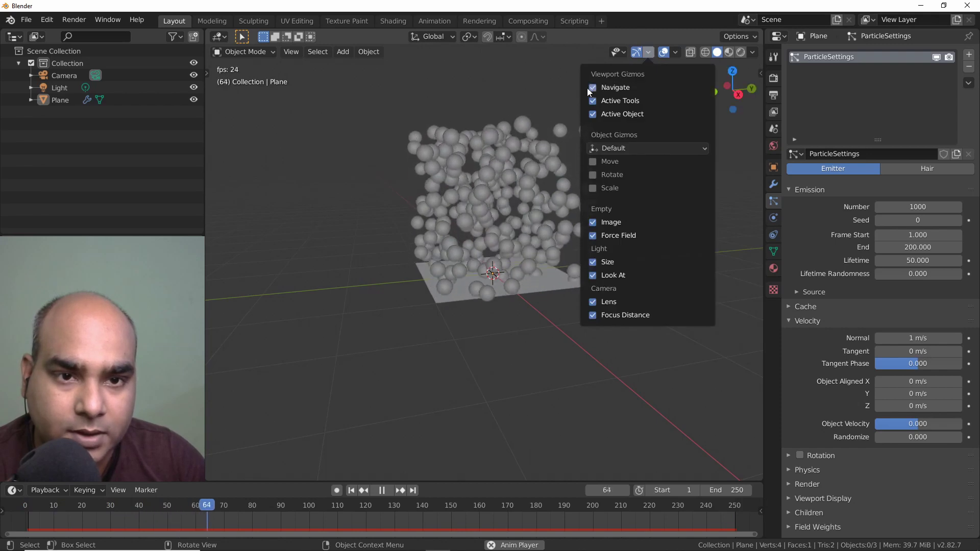
left_click(591, 87)
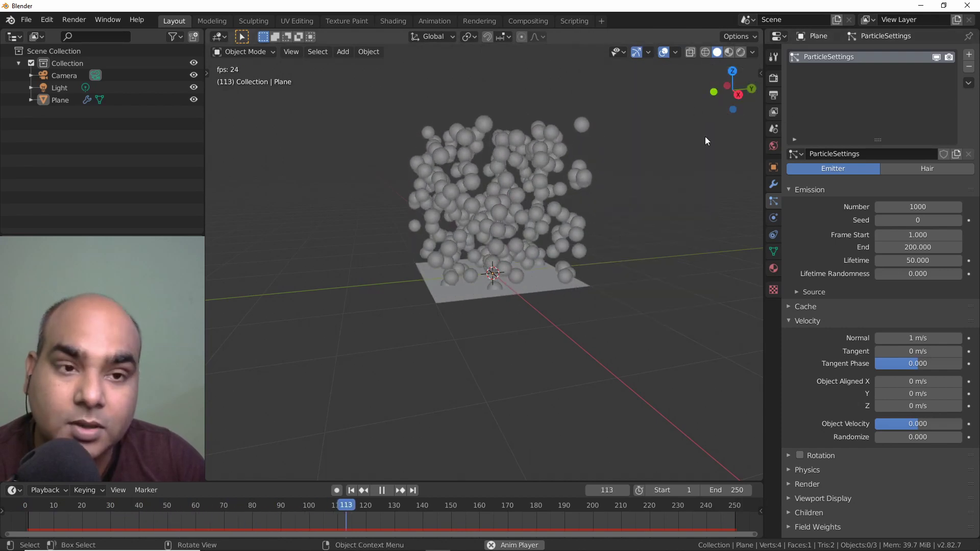
left_click(751, 88)
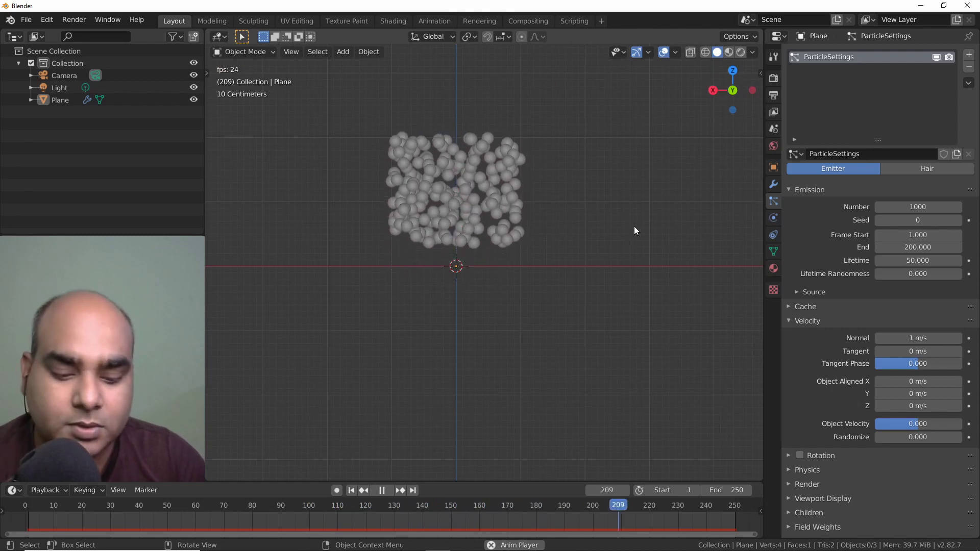
middle_click_drag(613, 191, 618, 221, "shift")
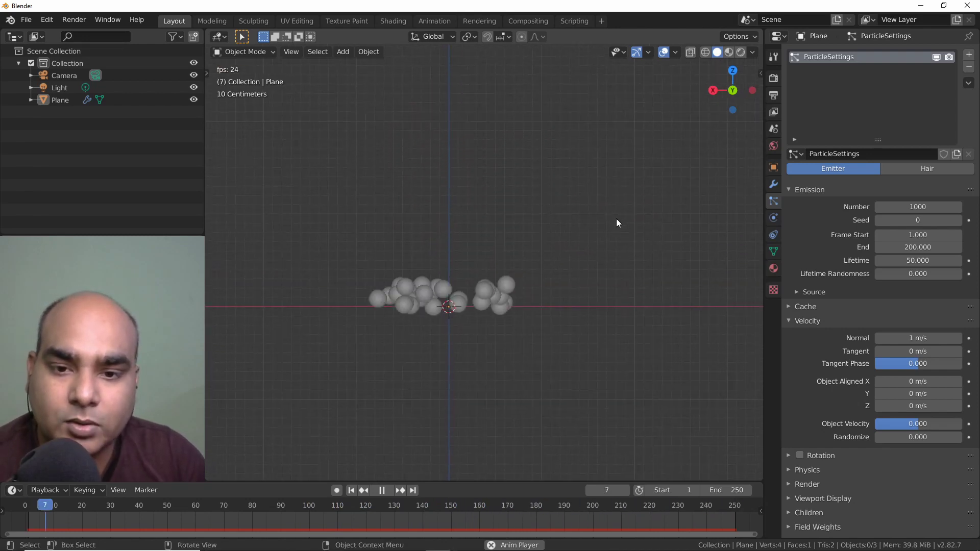
Step: Stop playback at frame 33 with the sphere cloud frozen above the plane
key("space")
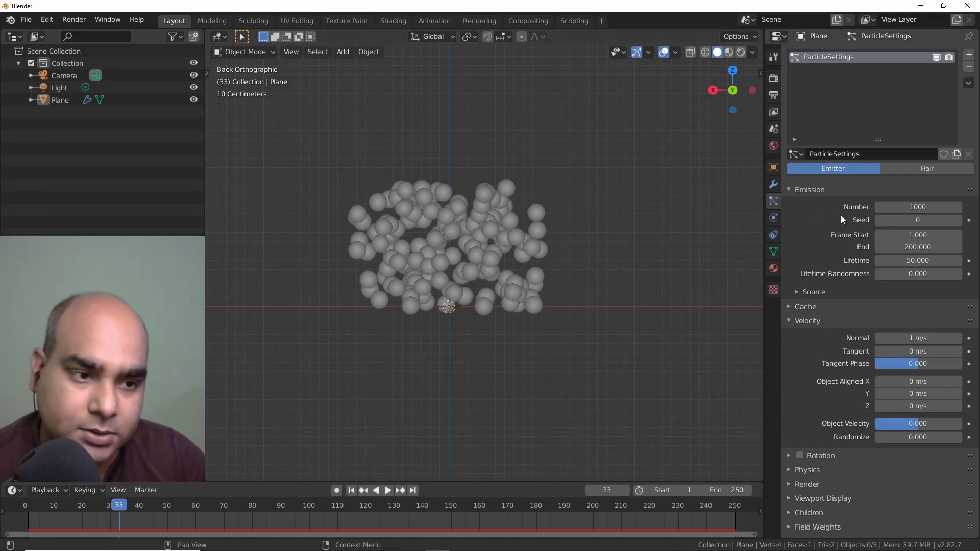
Step: Set the emission Number to 0 and the End frame to 1
left_click(918, 207)
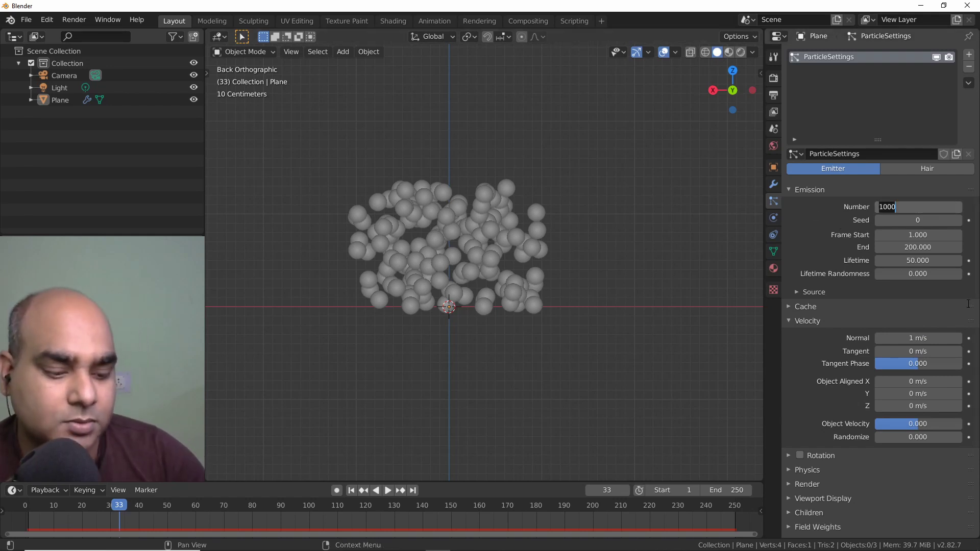
type("0")
key("Return")
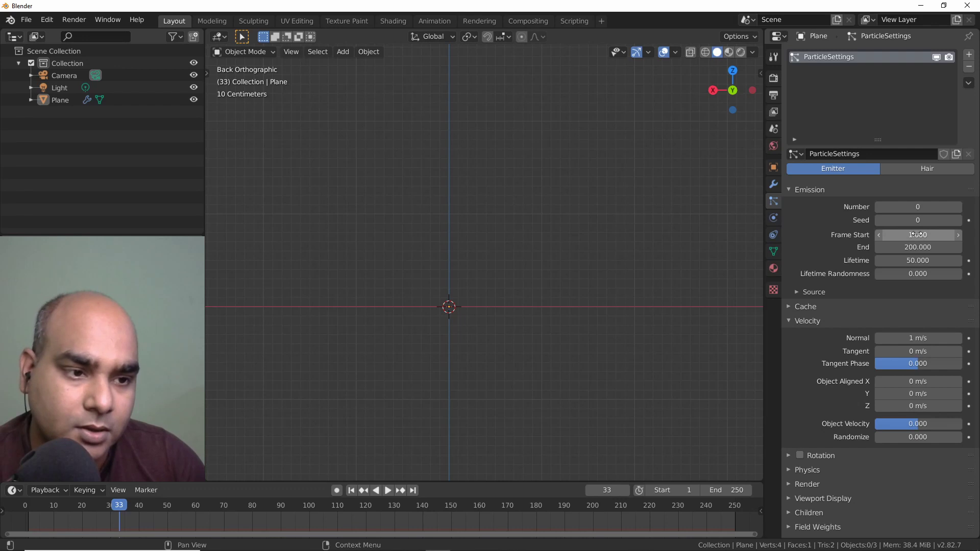
left_click(917, 247)
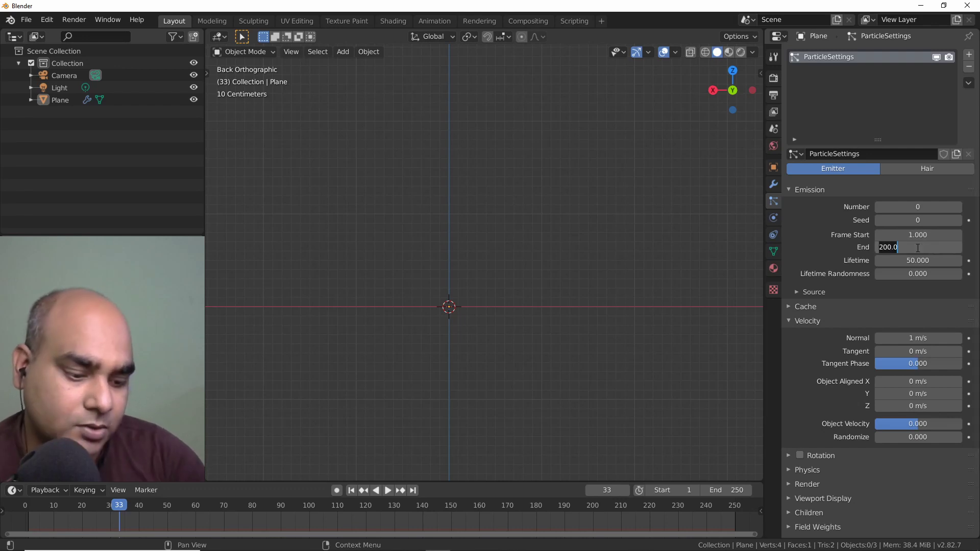
type("1")
key("Return")
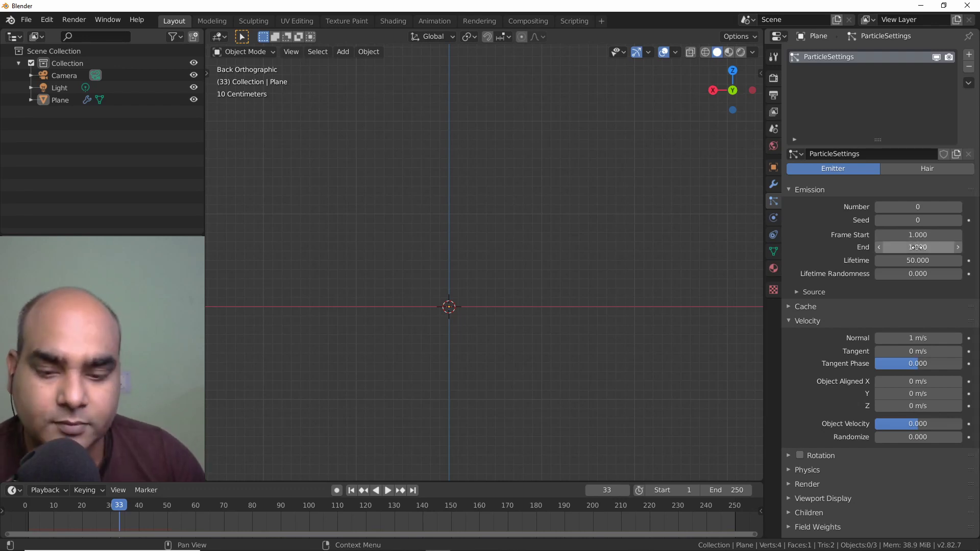
Step: Rewind to frame 1, briefly play, and rewind again to confirm no particles
left_click(355, 493)
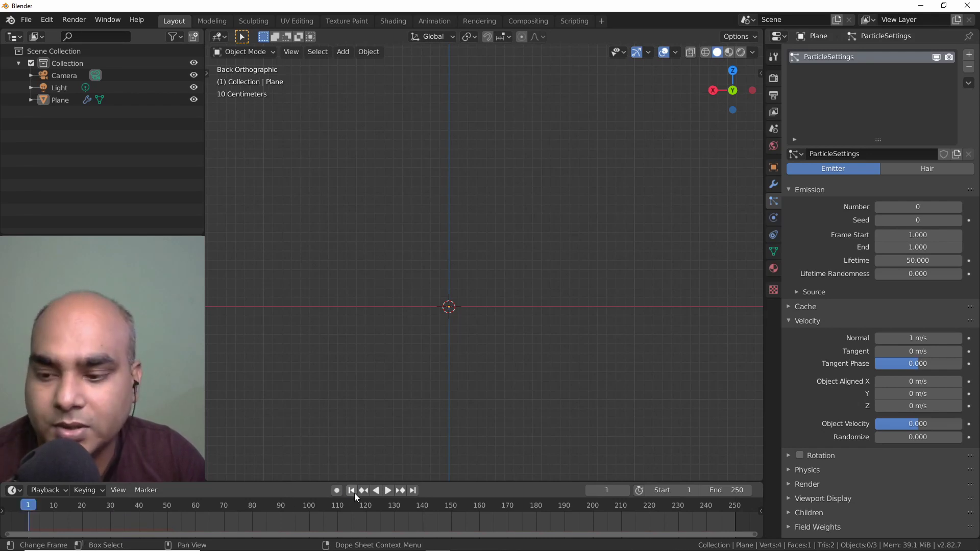
left_click(391, 491)
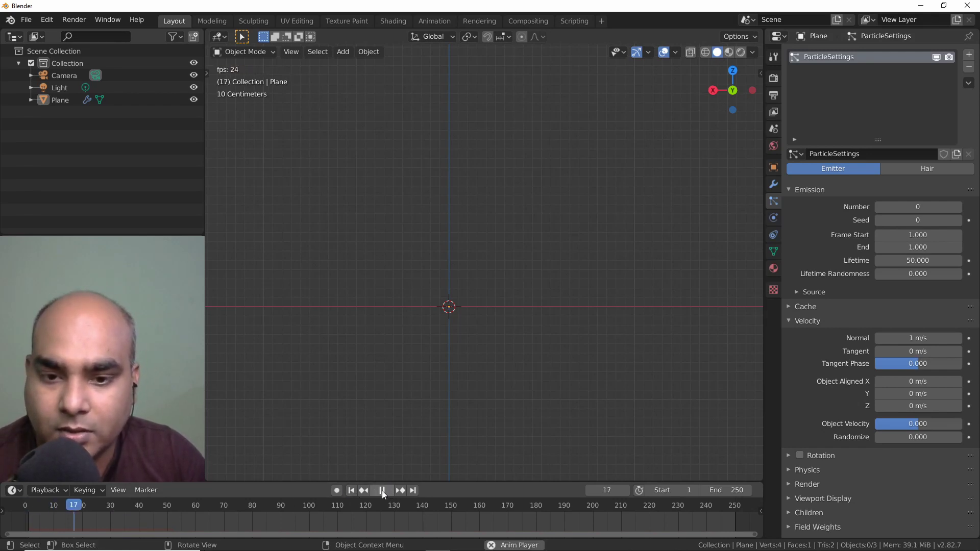
left_click(382, 491)
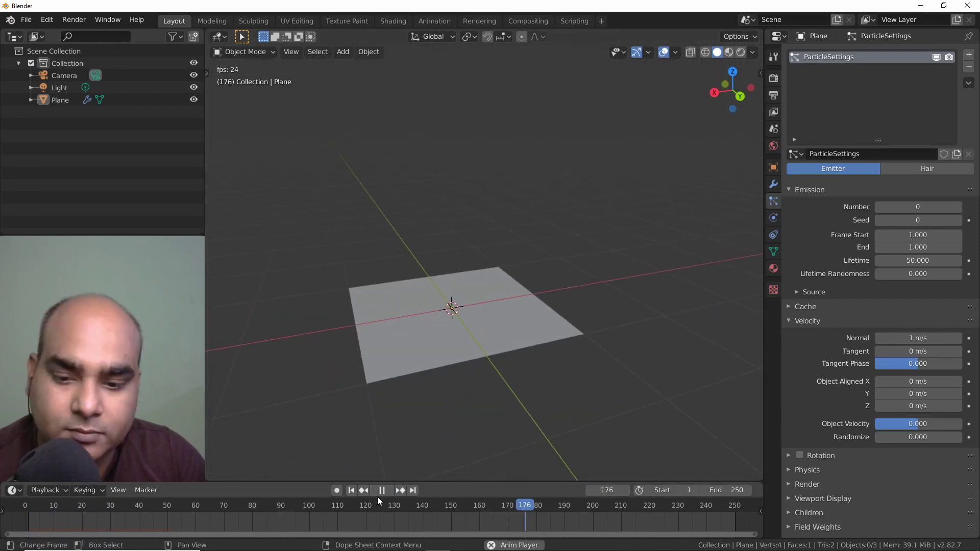
left_click(351, 490)
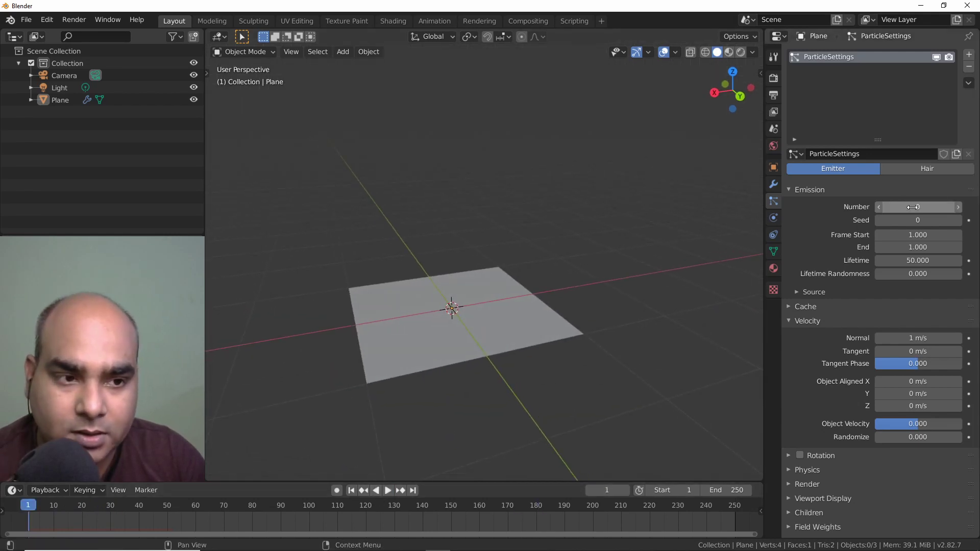
Step: Set Number to 1 and show the lone sphere at frame 13 in Front Orthographic view
double_click(918, 207)
type("1")
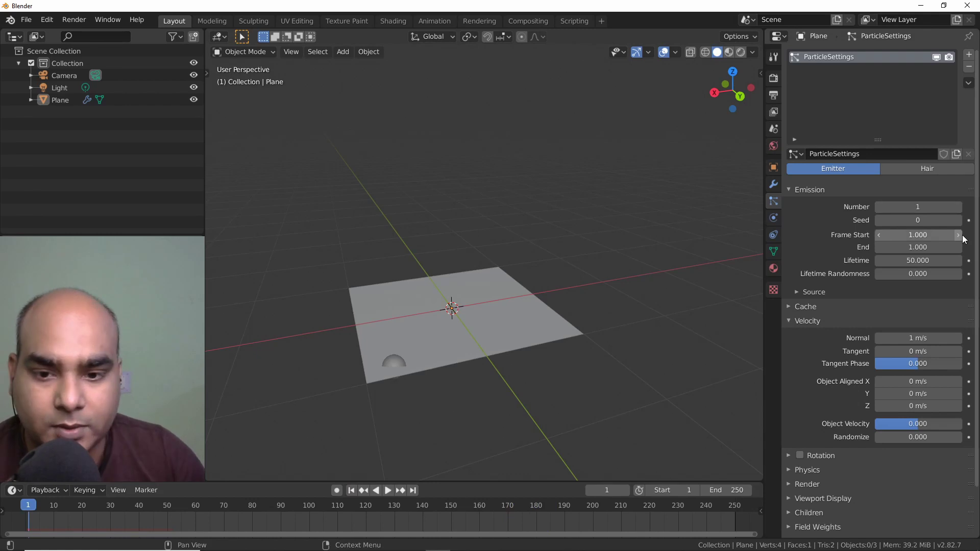
left_click(388, 490)
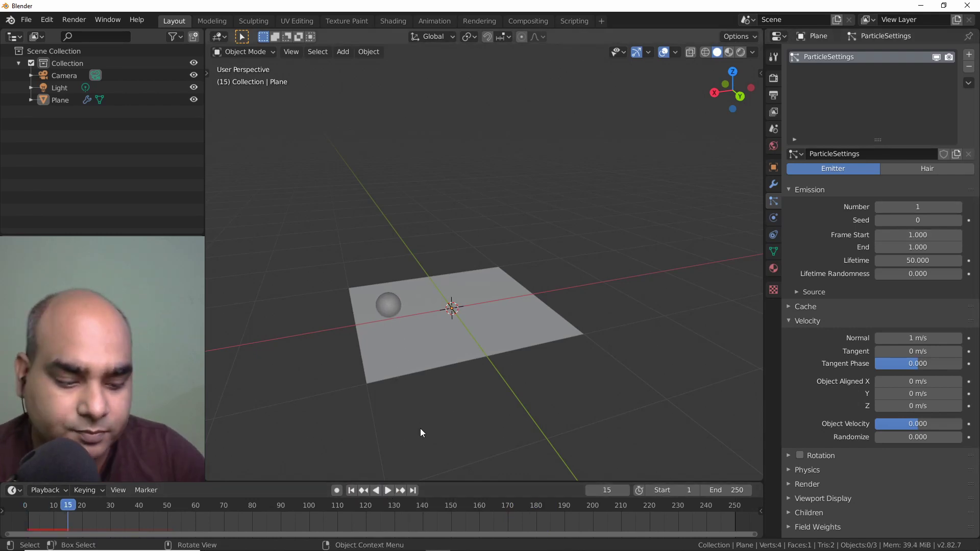
key("KP_1")
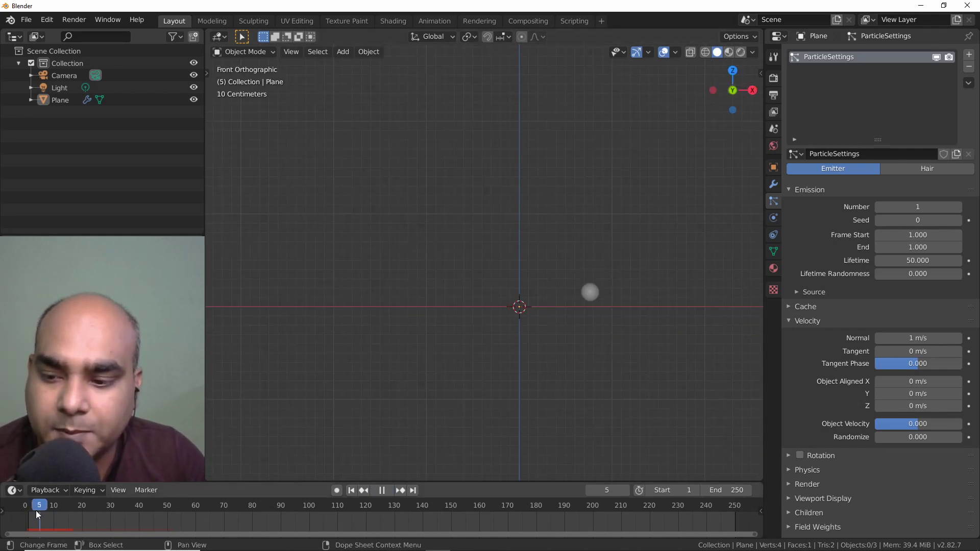
left_click_drag(55, 508, 27, 513)
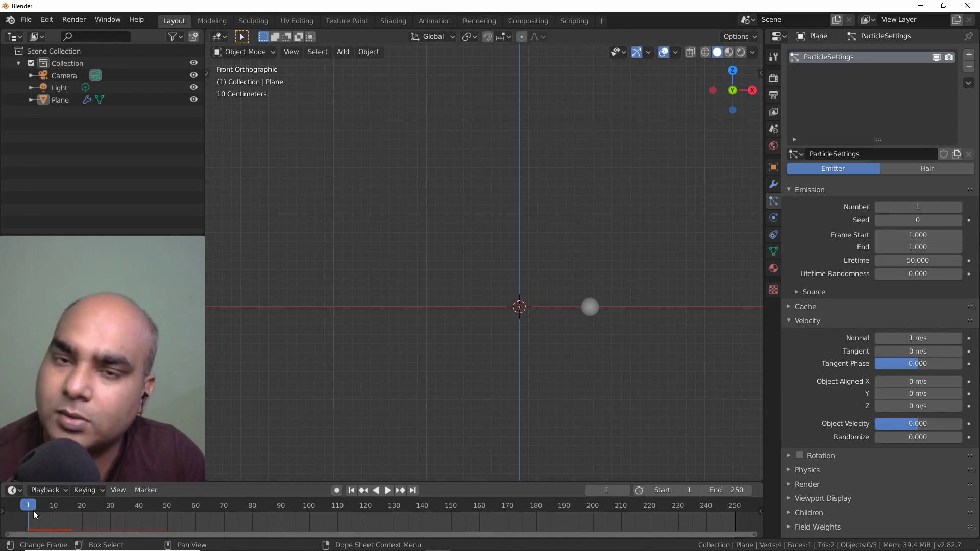
key("space")
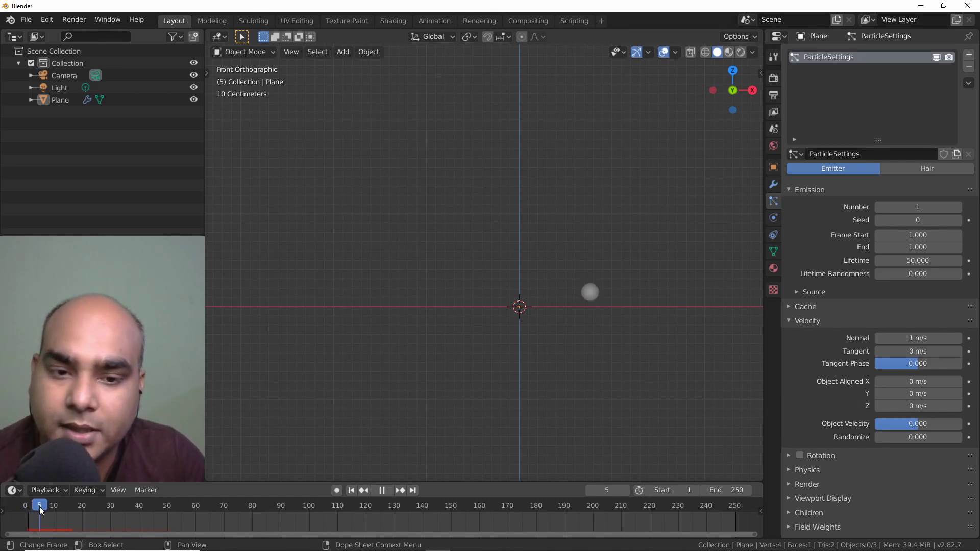
left_click_drag(34, 510, 62, 510)
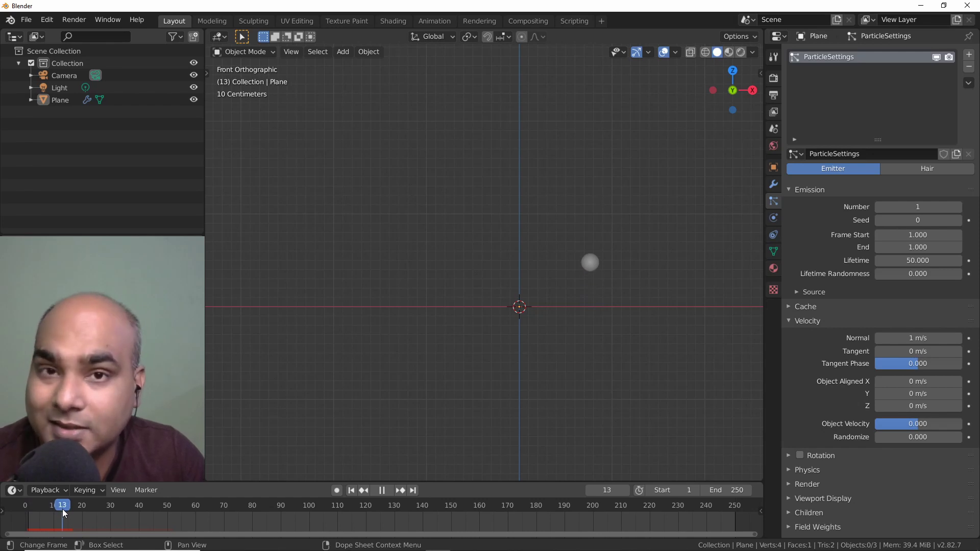
key("space")
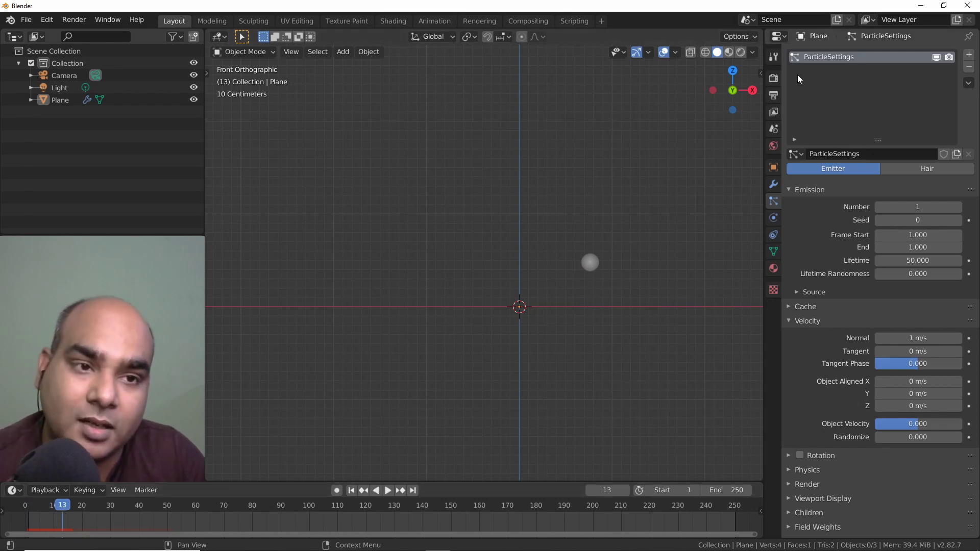
Step: Set the scene frame rate to 25 fps in Output properties
left_click(773, 95)
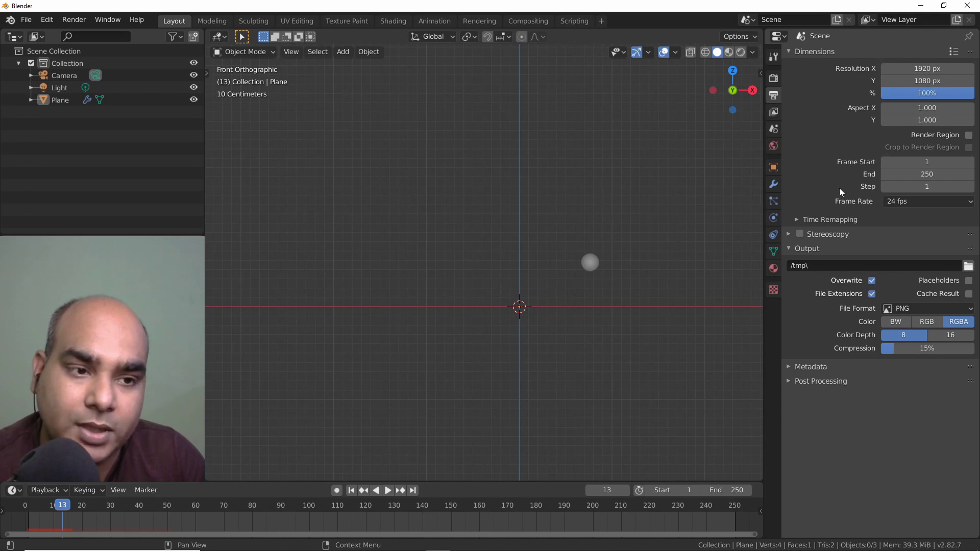
left_click(917, 205)
left_click(914, 236)
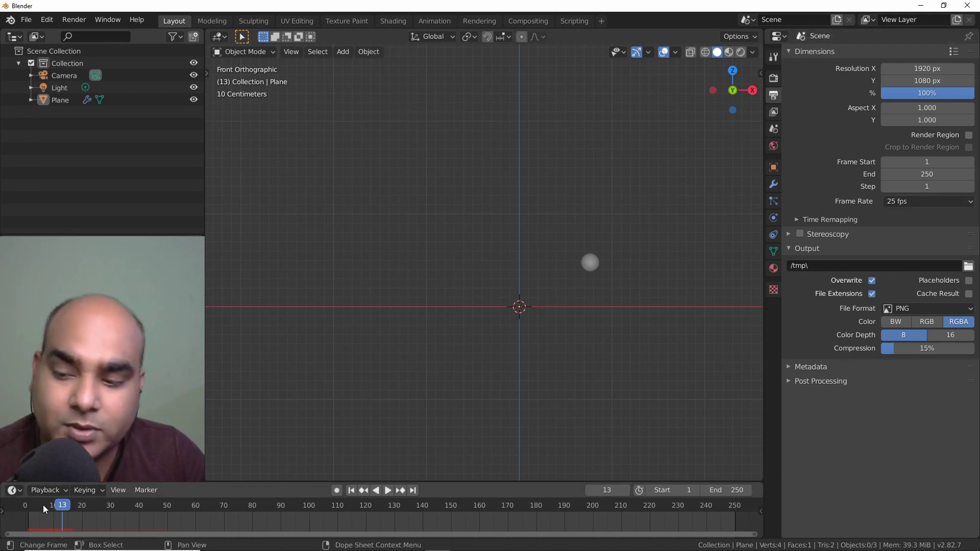
Step: Play and scrub the timeline to watch the sphere's motion between frames 1 and 26
key("space")
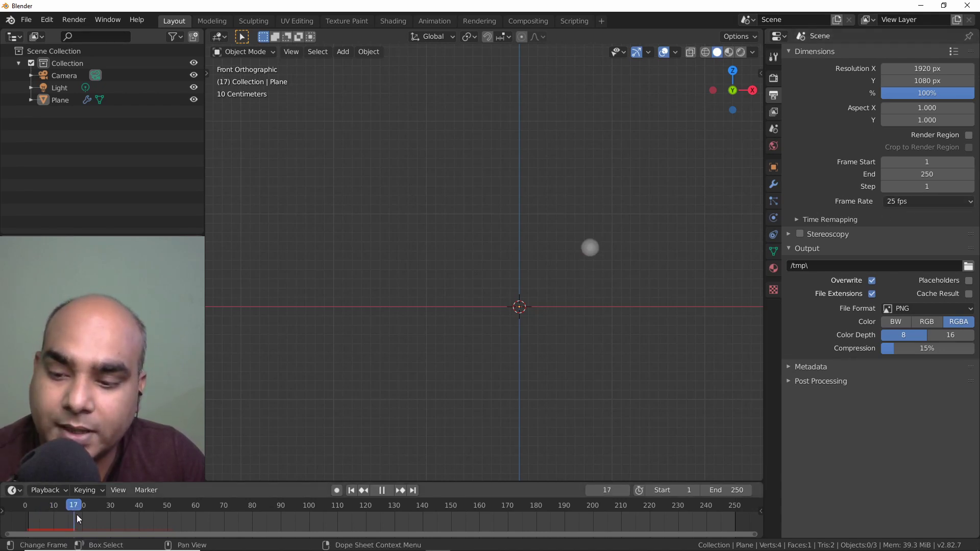
left_click_drag(106, 519, 97, 523)
key("space")
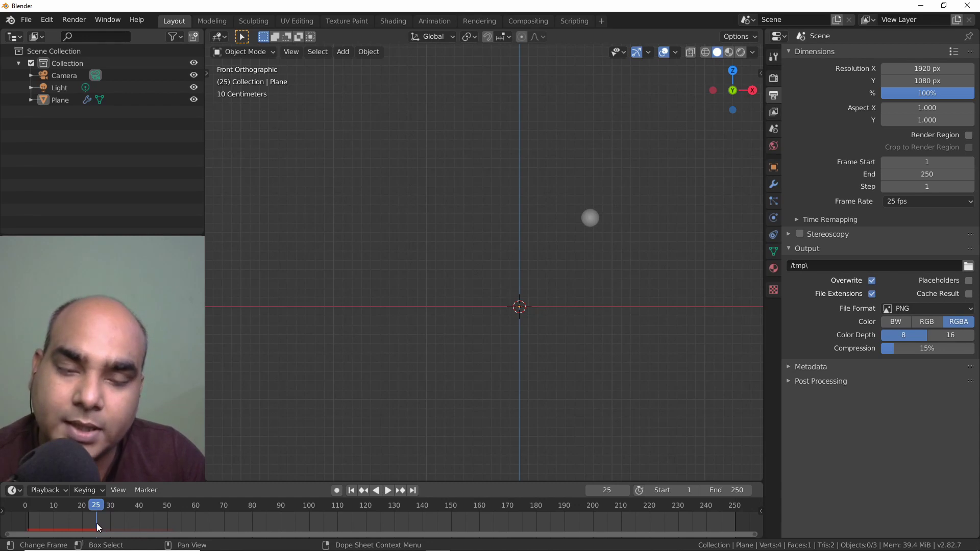
key("space")
left_click_drag(96, 523, 29, 512)
key("space")
key("space")
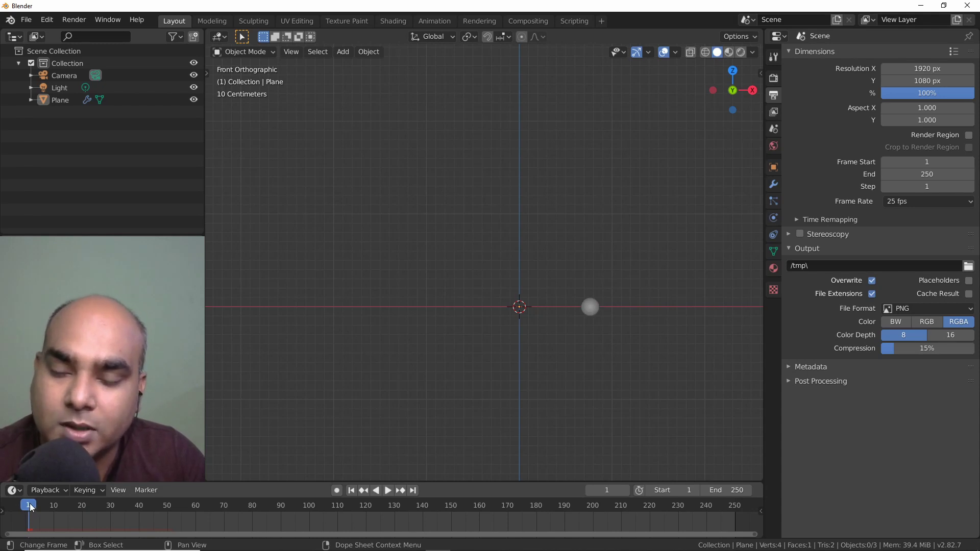
left_click_drag(87, 513, 100, 516)
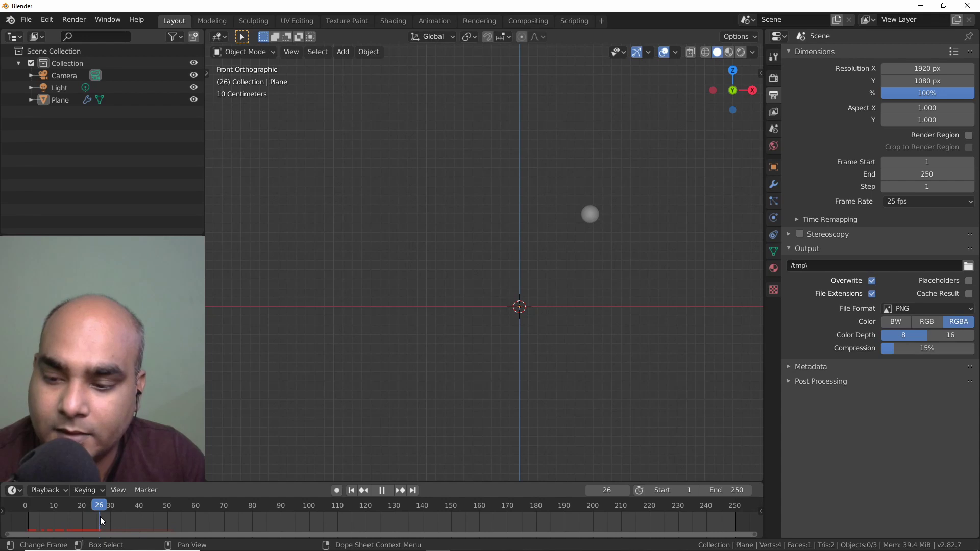
key("space")
key("space")
left_click(33, 513)
left_click_drag(32, 513, 99, 516)
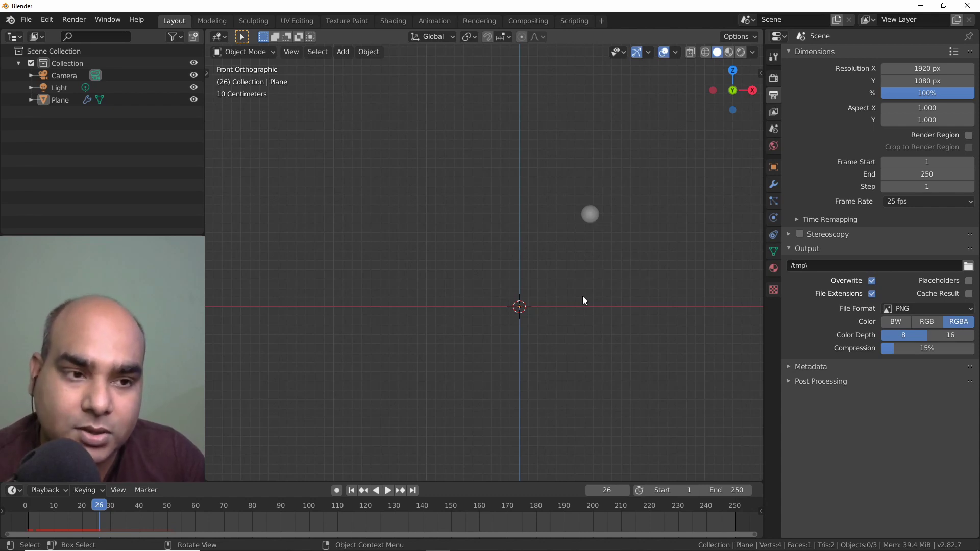
Step: Show the plane's particle settings with Velocity collapsed, viewed in perspective
left_click(773, 201)
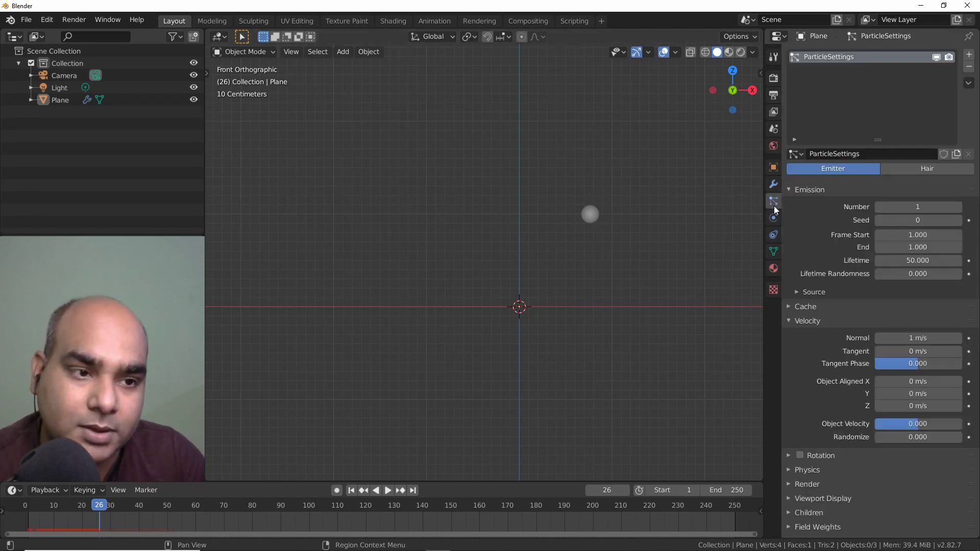
left_click(792, 320)
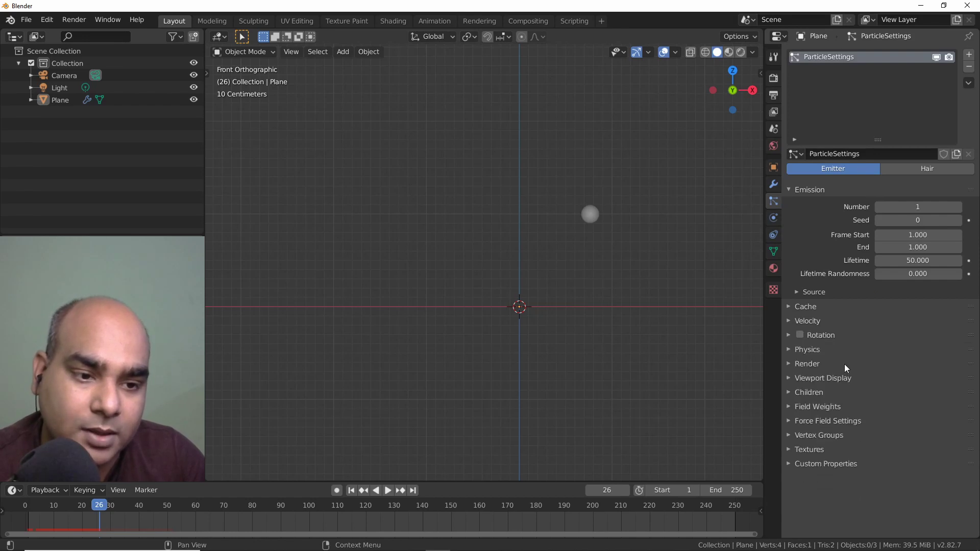
left_click(791, 322)
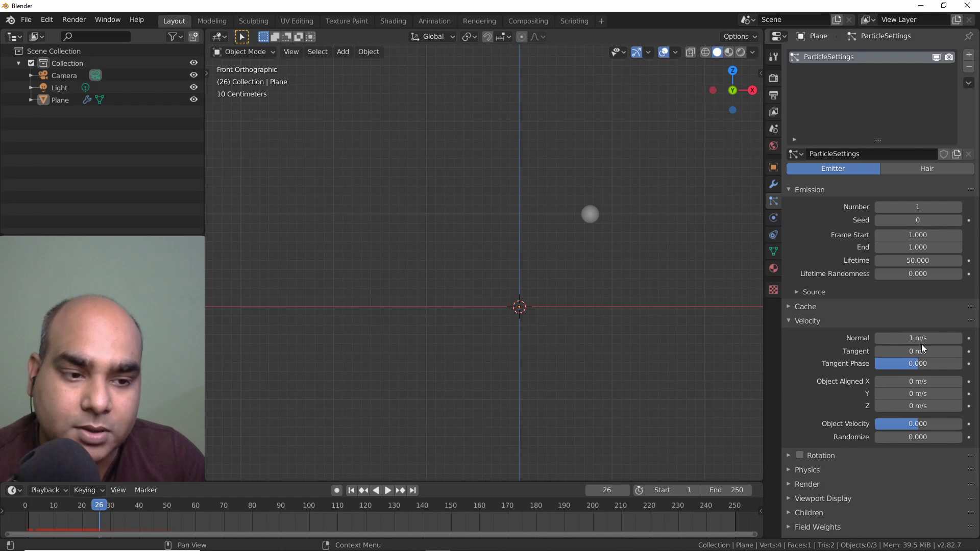
mouse_move(576, 258)
middle_mouse_down()
mouse_move(572, 291)
mouse_move(590, 306)
middle_mouse_up()
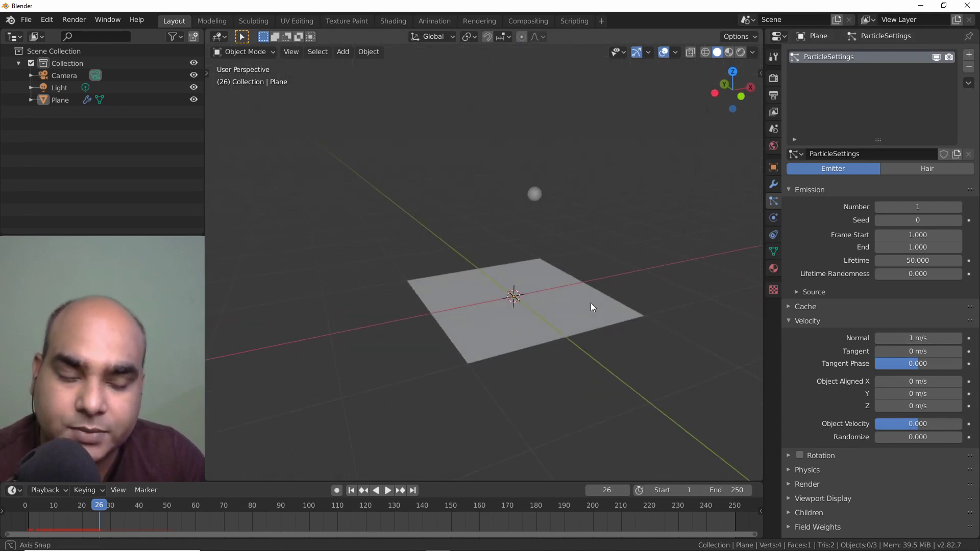
left_click(791, 318)
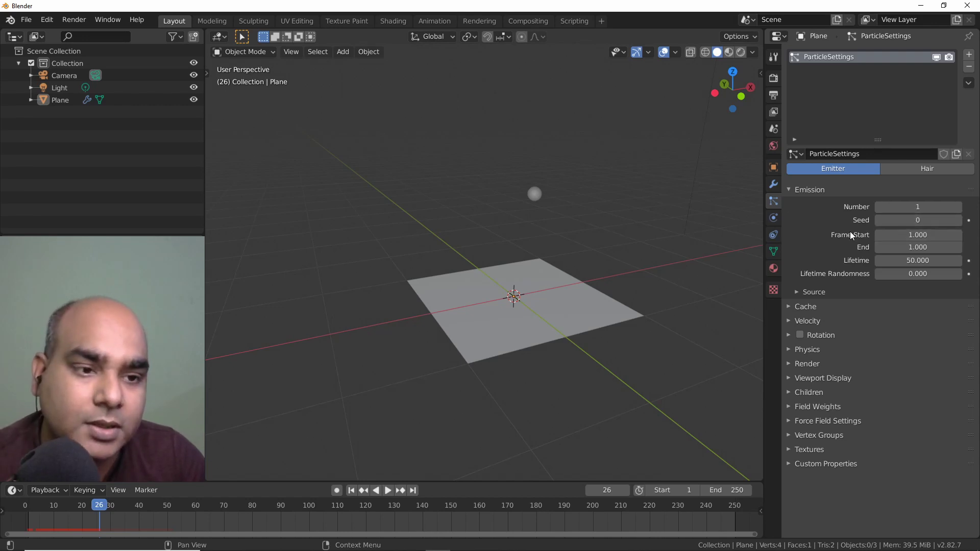
left_click(923, 209)
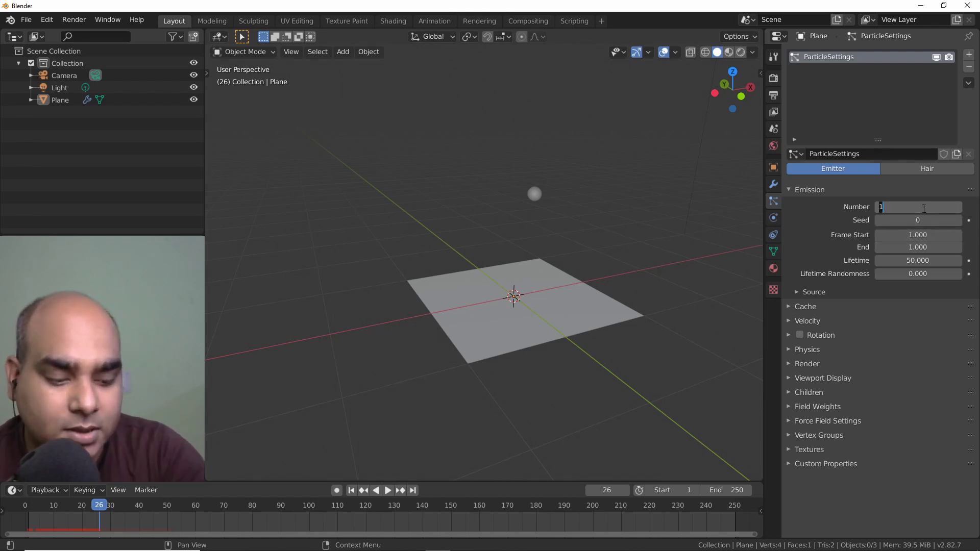
Step: Set the particle count to 100 and preview emission from frame 1 to 20
type("100")
key("Return")
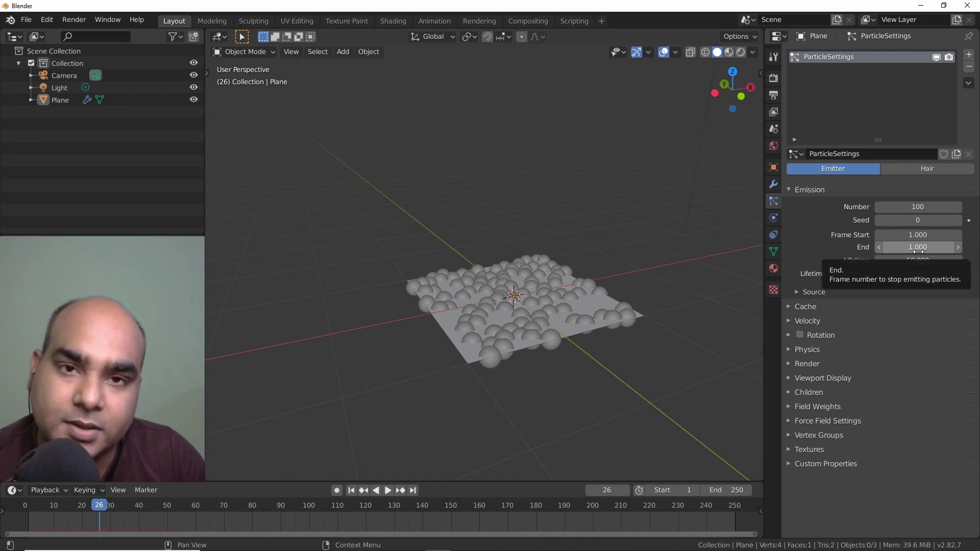
left_click(351, 491)
left_click(385, 491)
left_click(384, 491)
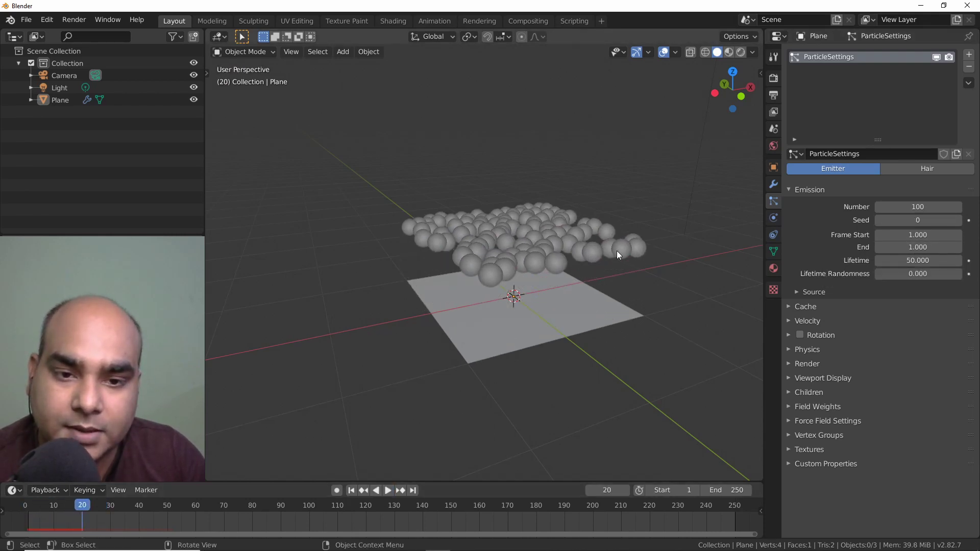
Step: View the particle plane in Top Orthographic at frame 1
middle_click_drag(617, 250, 584, 330)
left_click(732, 83)
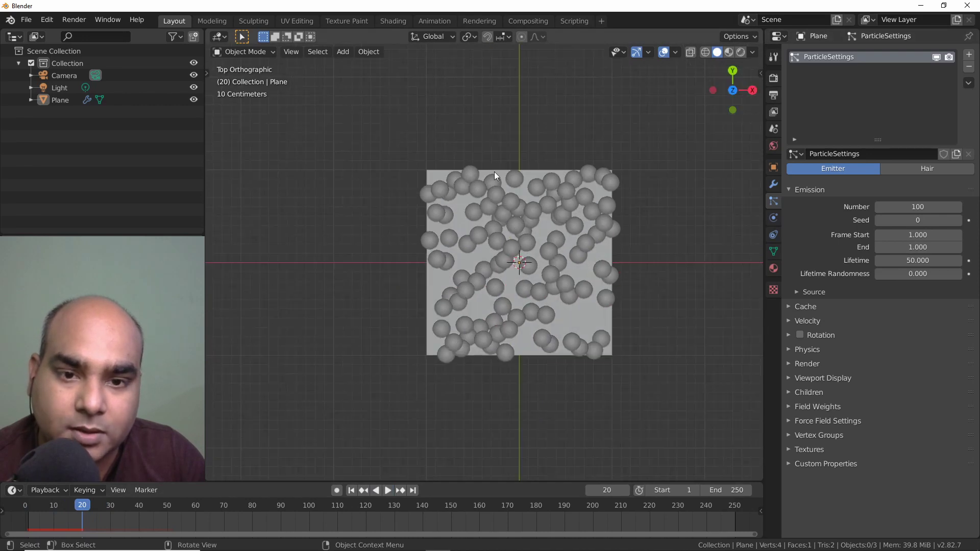
left_click(352, 491)
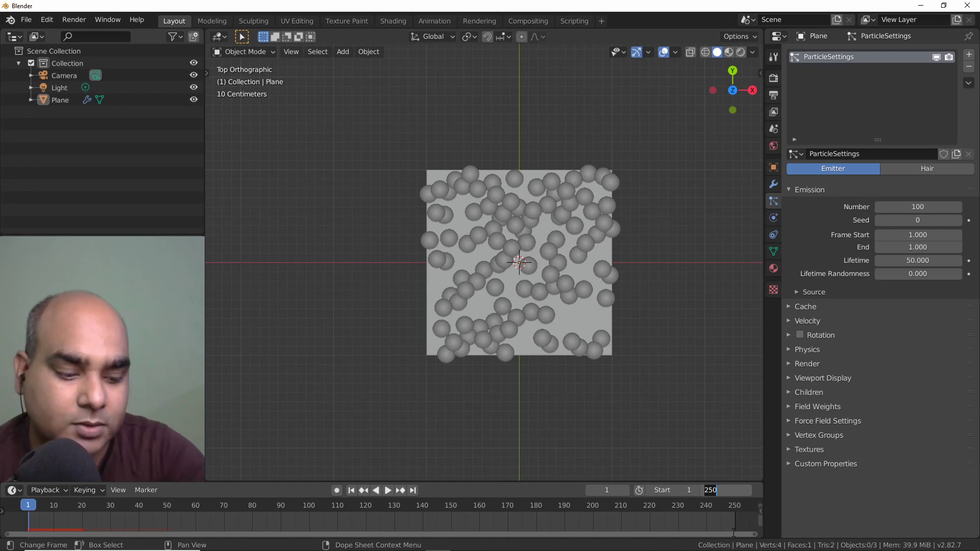
type("3")
Step: Set the timeline end frame to 3 and play the three-frame loop
key("Return")
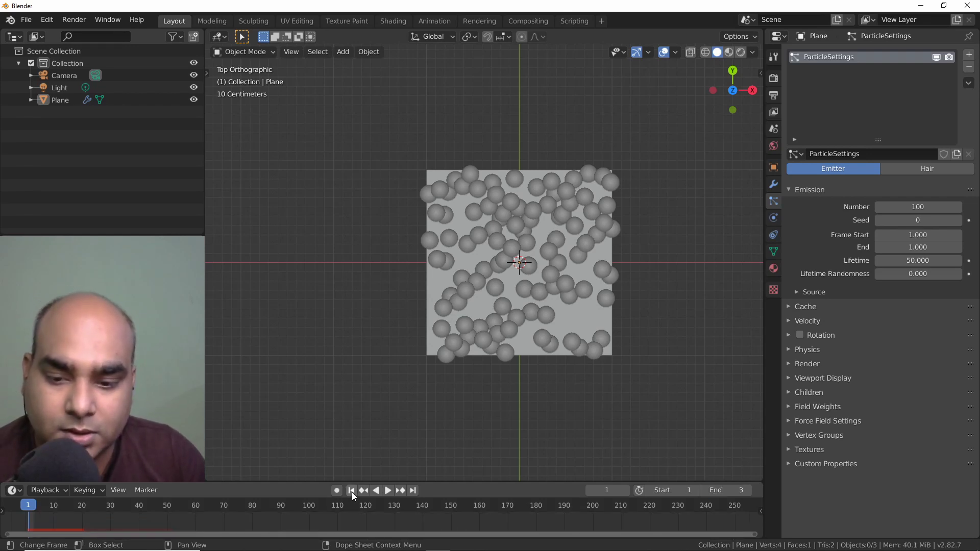
left_click(387, 491)
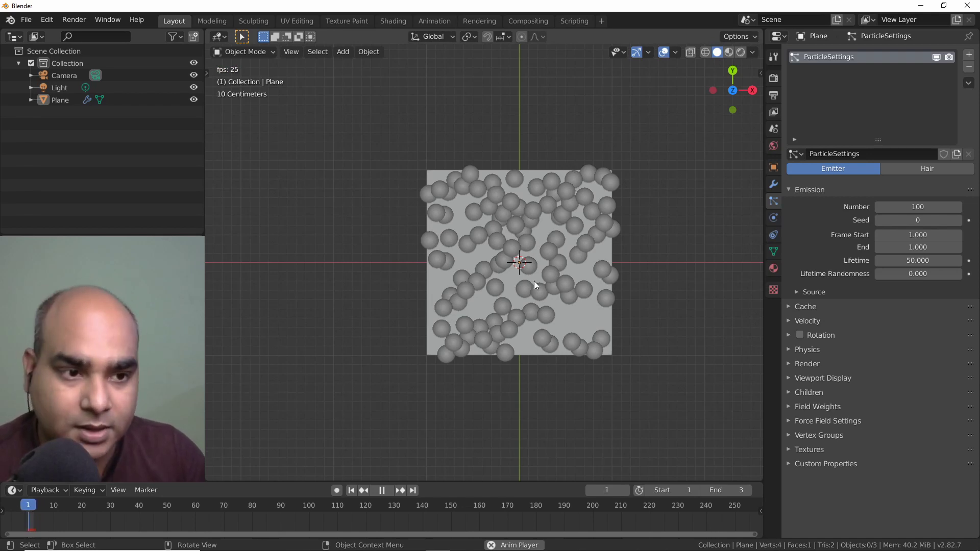
Step: Step the particle seed up from 0 to 3 for a new sphere layout
left_click(958, 220)
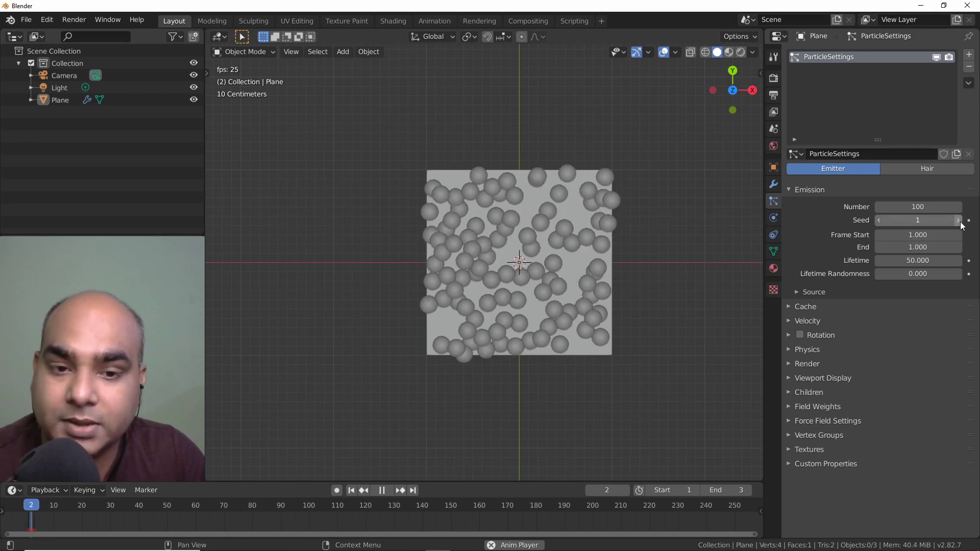
left_click(959, 221)
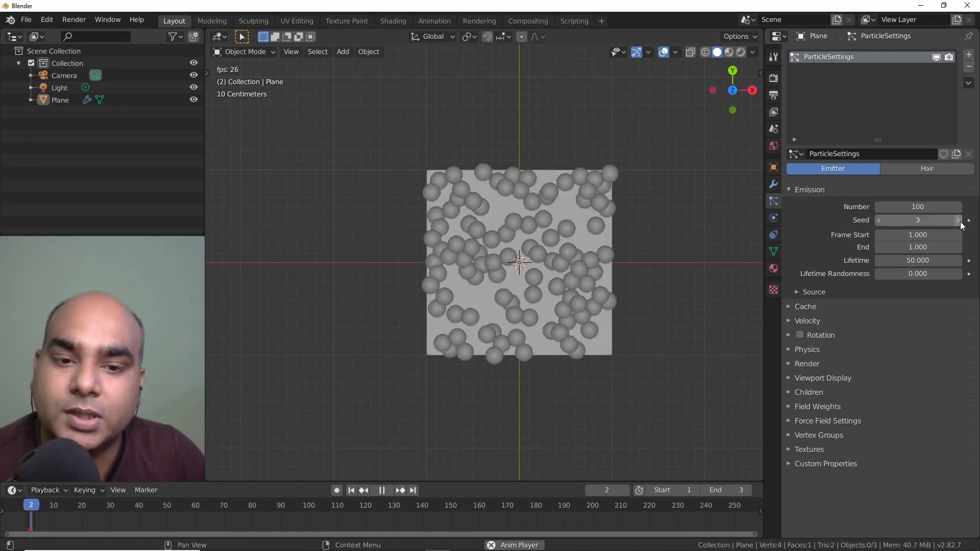
left_click(959, 220)
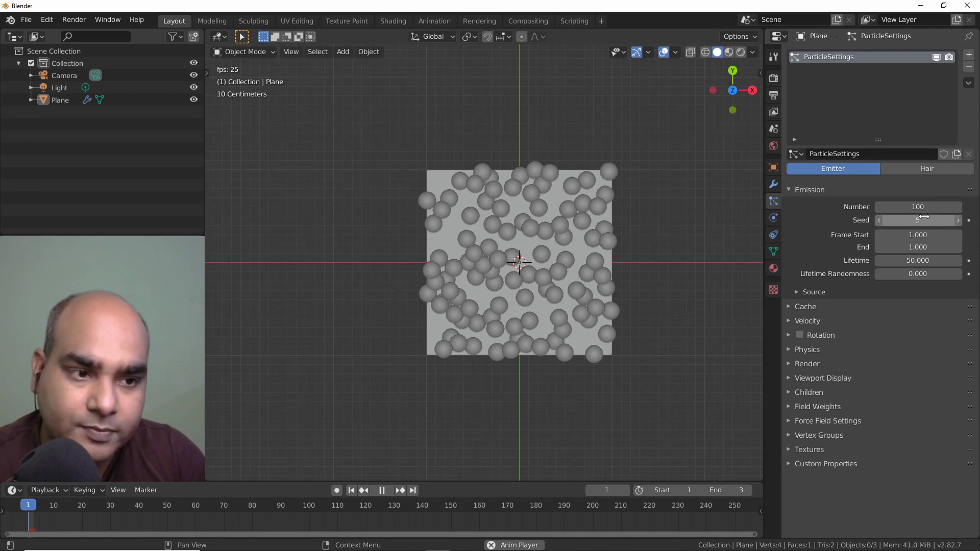
Step: Raise the particle seed to 6 and view the new scatter in perspective
mouse_move(542, 296)
middle_mouse_down()
mouse_move(574, 241)
mouse_move(463, 324)
middle_mouse_up()
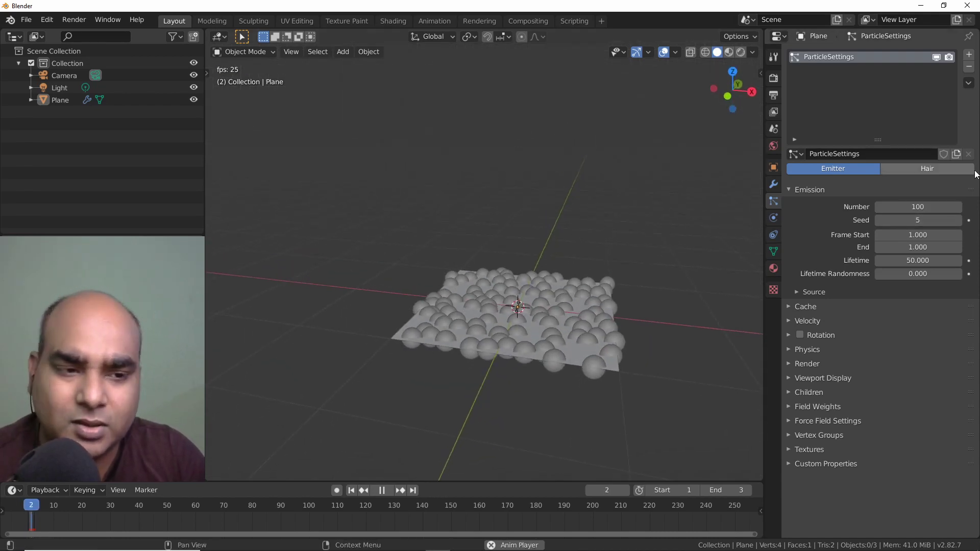
left_click(959, 220)
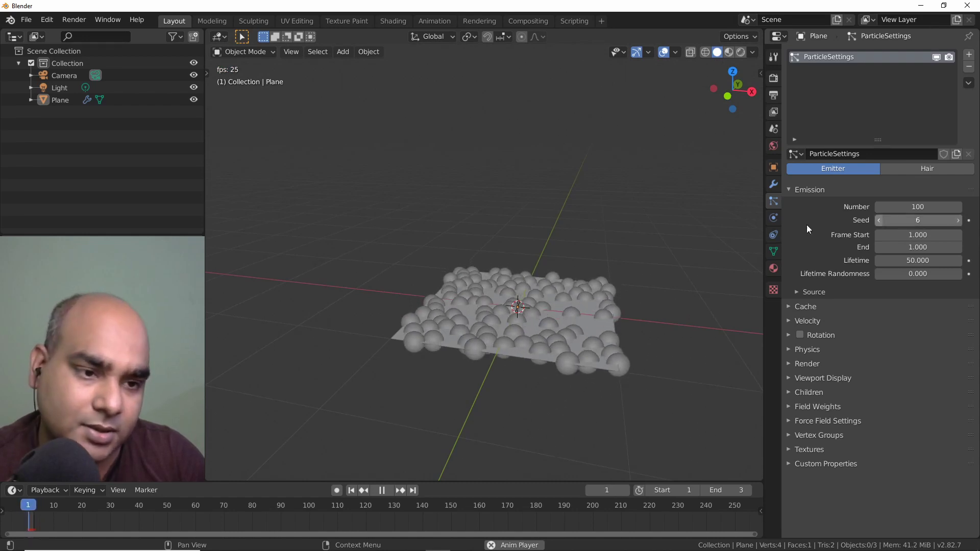
middle_click_drag(556, 266, 580, 247)
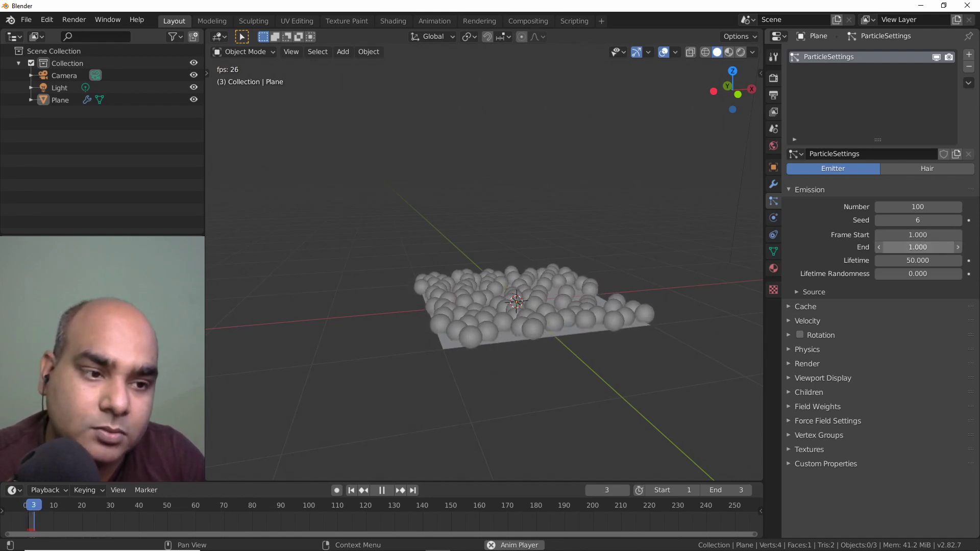
Step: Set the particle emission end frame to 10
left_click(920, 247)
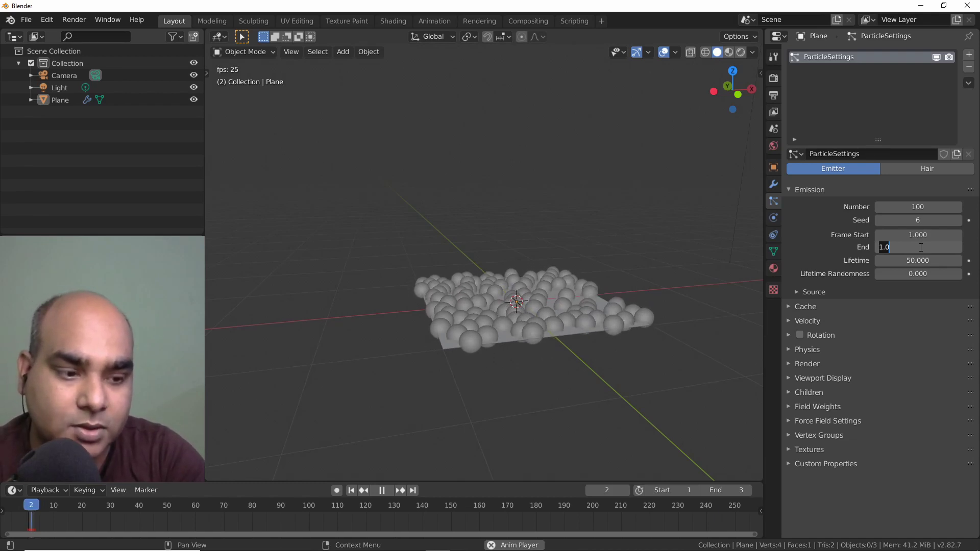
type("10")
key("Return")
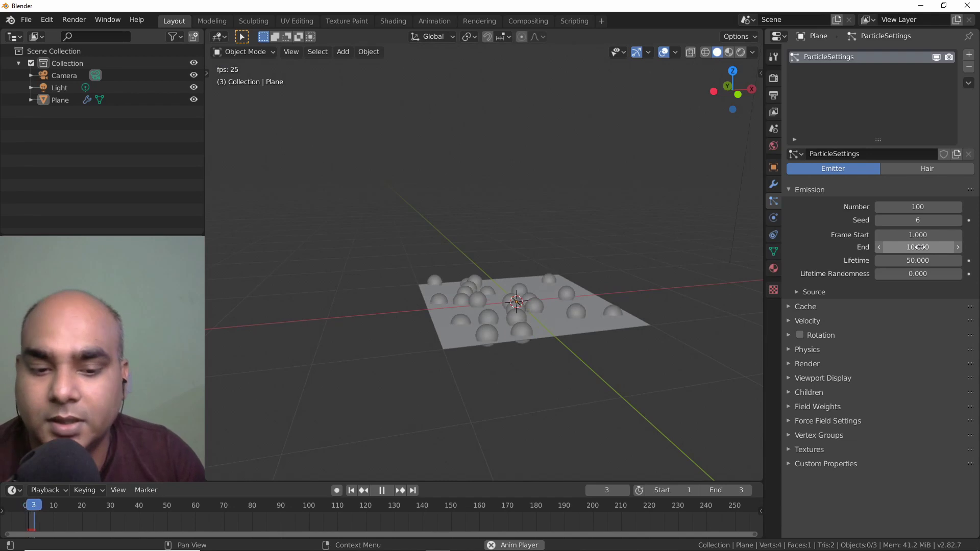
Step: Set the scene end frame to 50 and view the particles from the front
left_click(714, 491)
type("50")
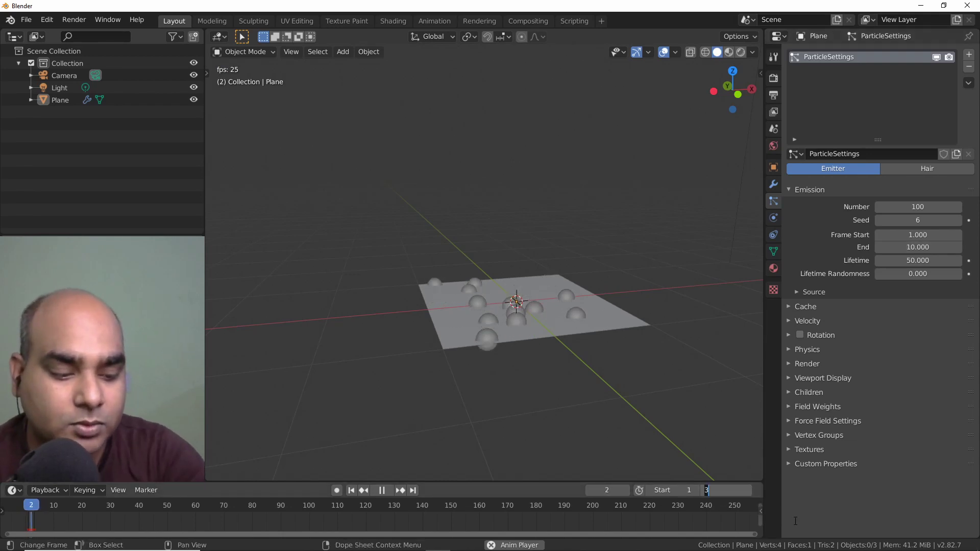
key("Return")
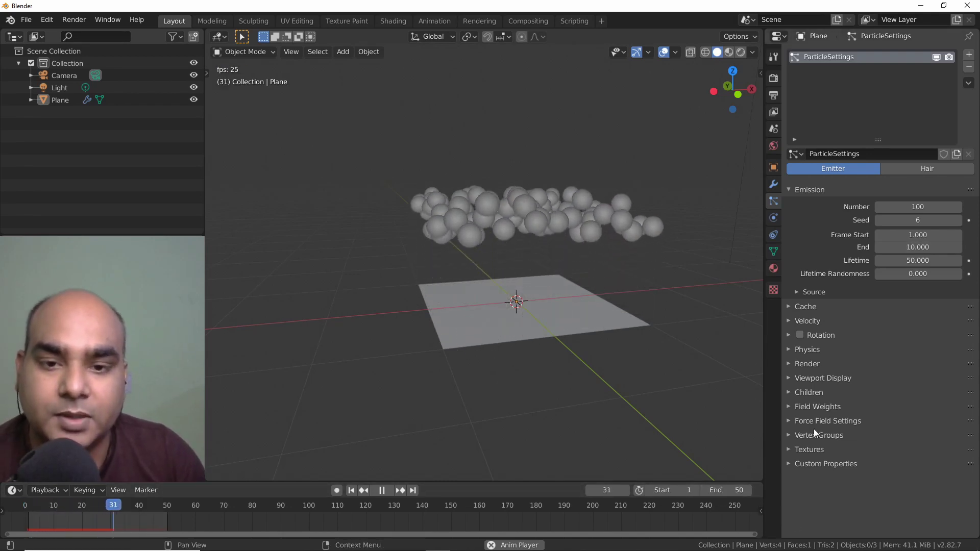
middle_click_drag(584, 292, 585, 246)
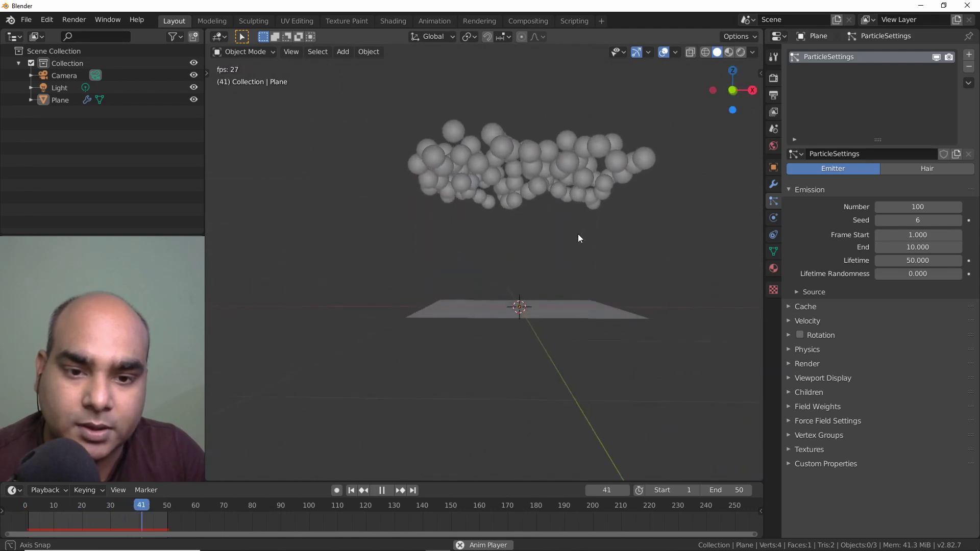
key("KP_1")
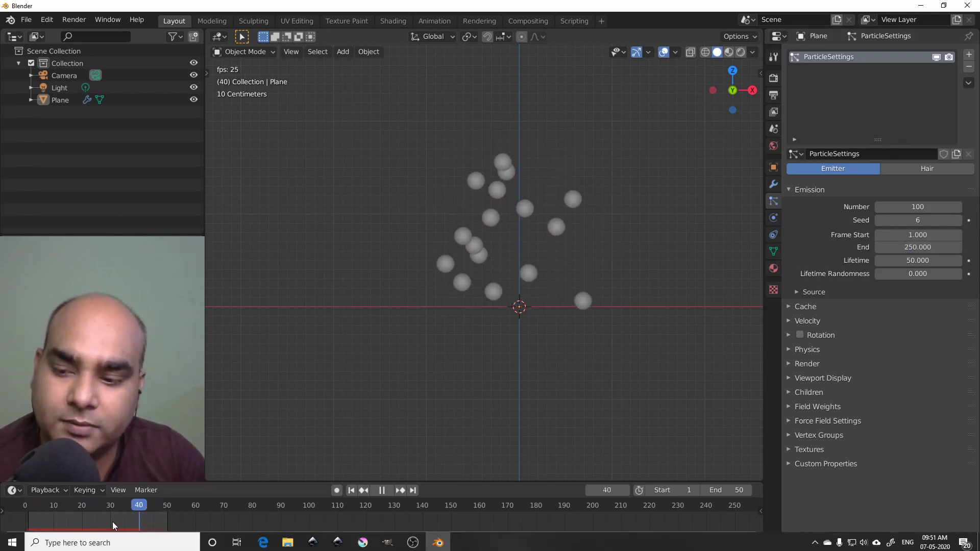
Step: Change the timeline End frame to 250
left_click(722, 491)
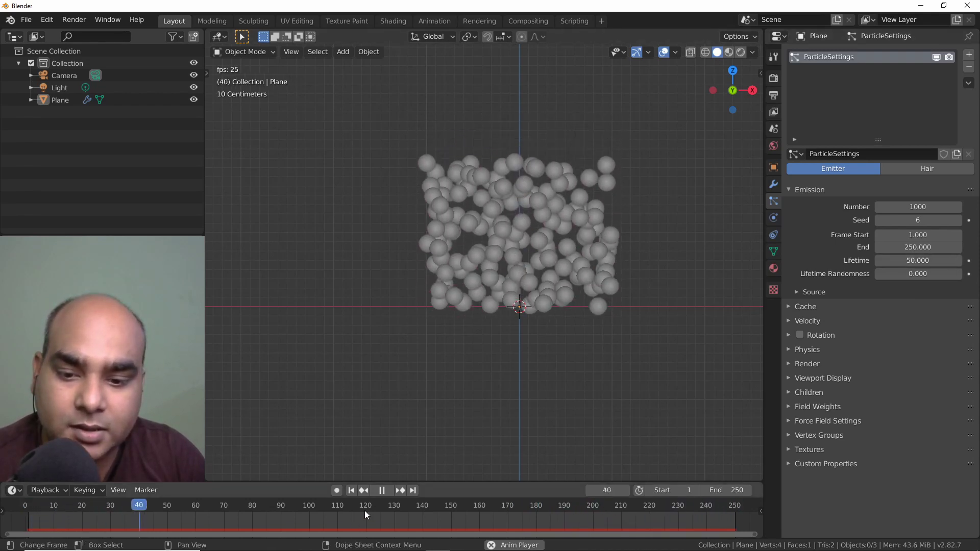
left_click(381, 490)
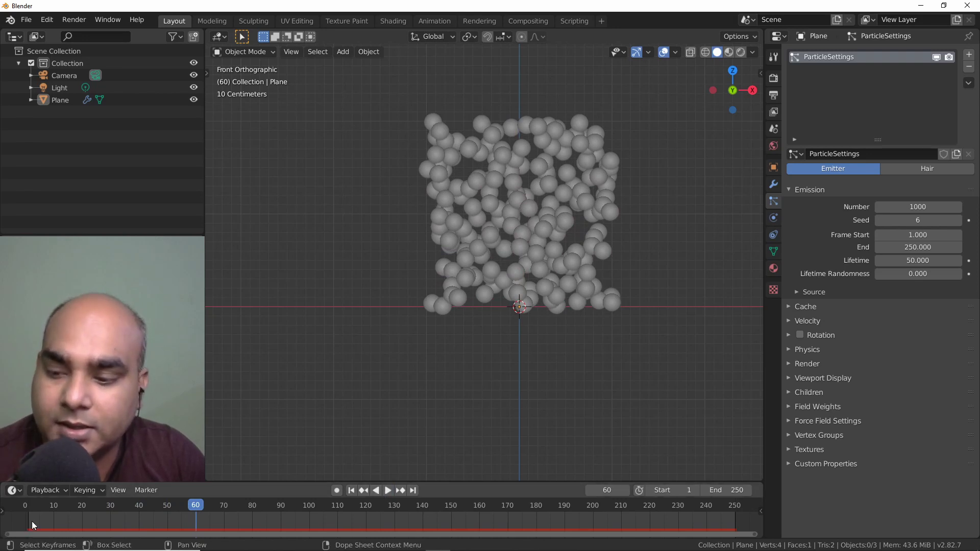
left_click(31, 506)
key("space")
left_click_drag(29, 515, 171, 523)
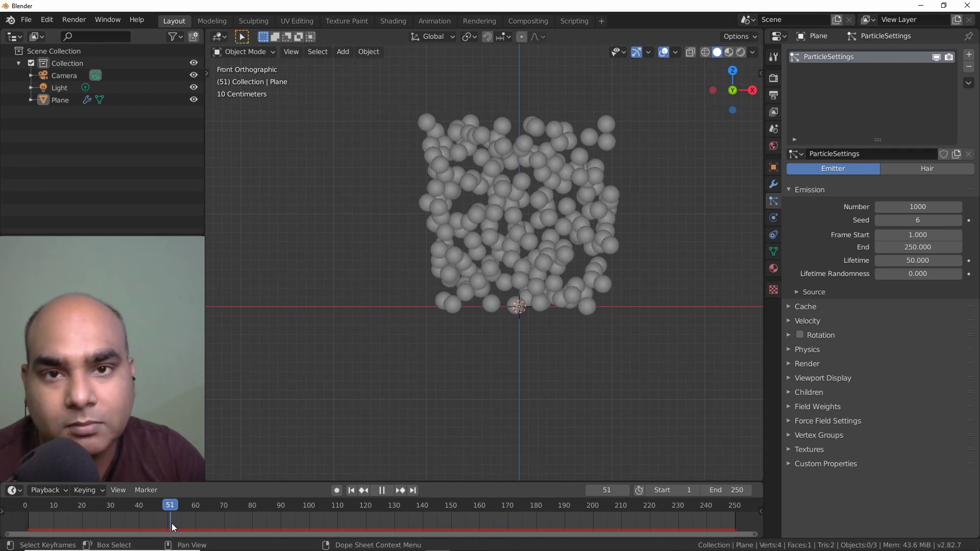
left_click(382, 490)
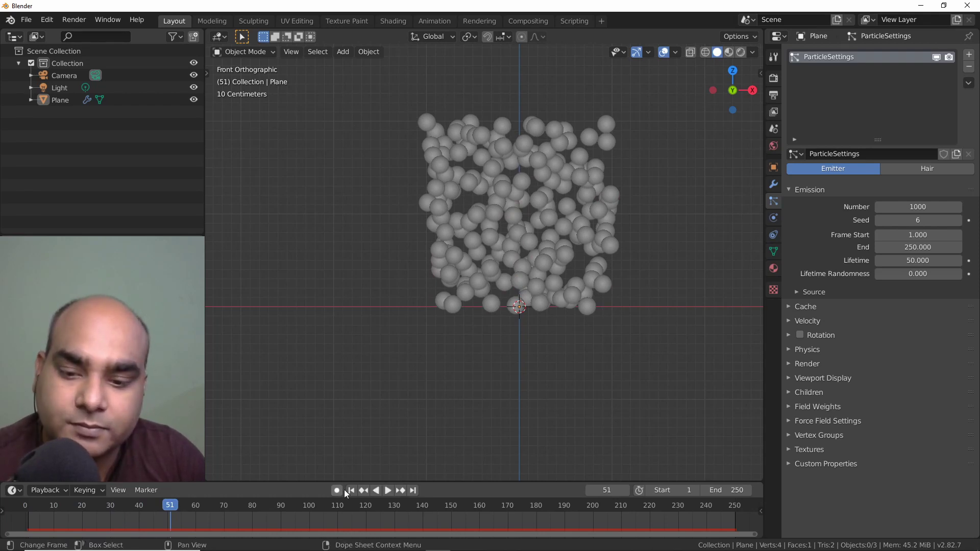
left_click(351, 490)
left_click(390, 491)
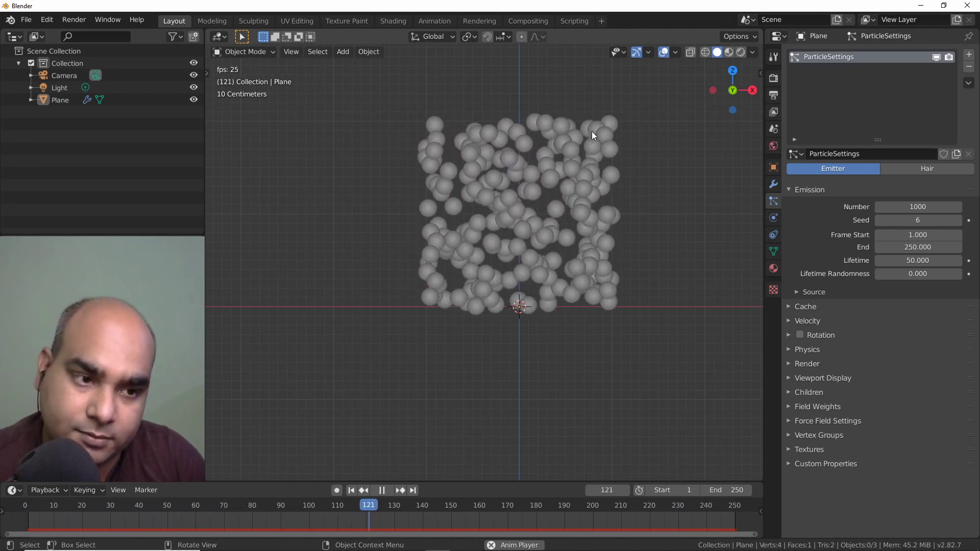
left_click(789, 320)
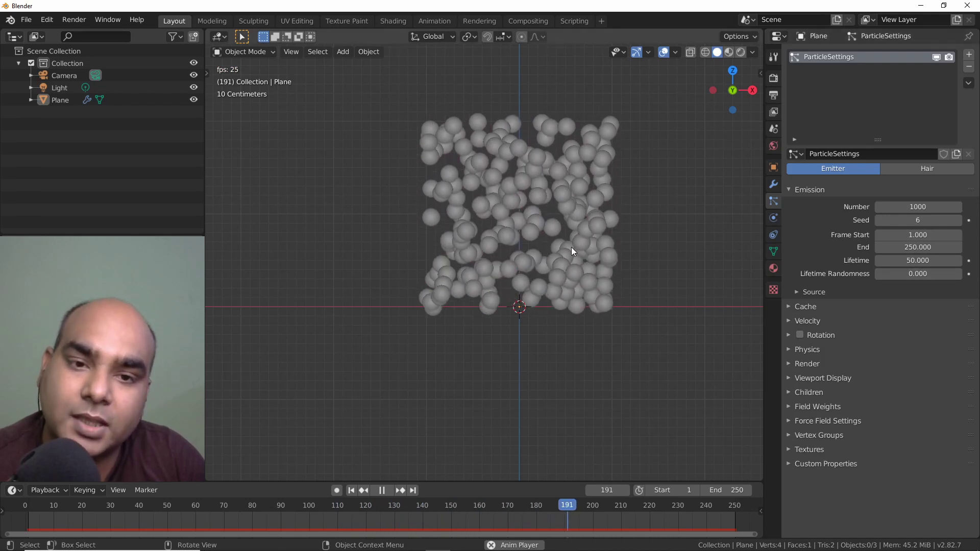
mouse_move(629, 183)
middle_mouse_down()
mouse_move(577, 203)
mouse_move(571, 225)
middle_mouse_up()
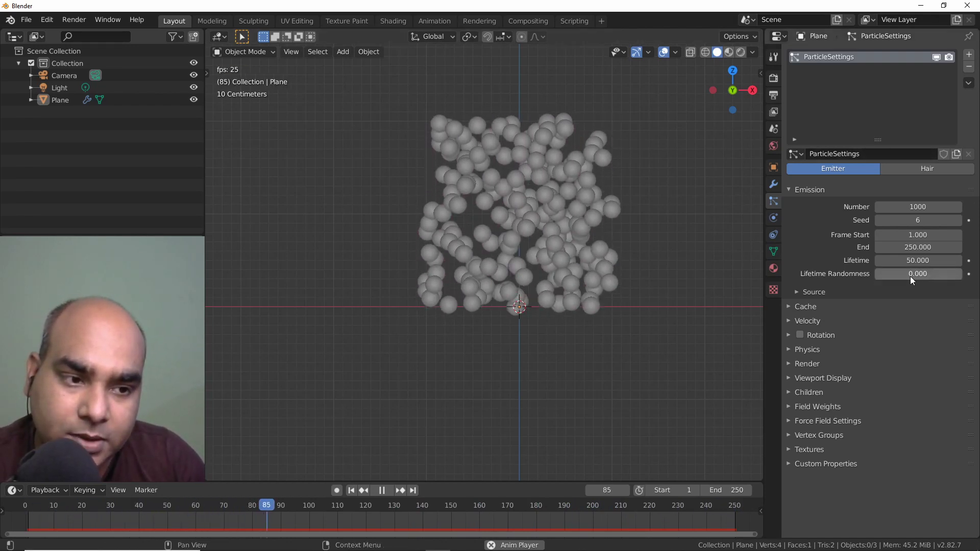
mouse_move(907, 274)
left_mouse_down()
mouse_move(949, 274)
mouse_move(903, 268)
left_mouse_up()
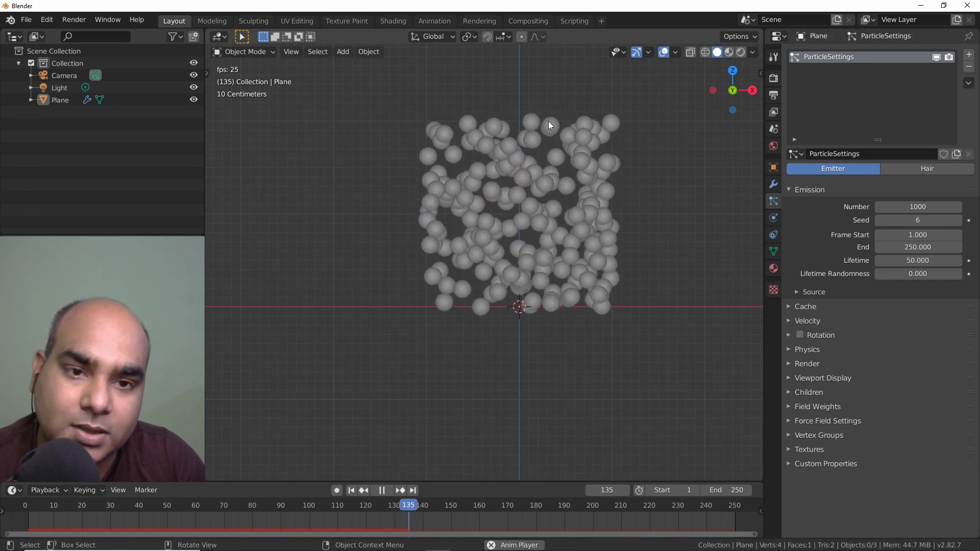
Step: Set the particles' Lifetime Randomness to 0.5, correcting an initial stray '.' entry
left_click(905, 274)
type(".")
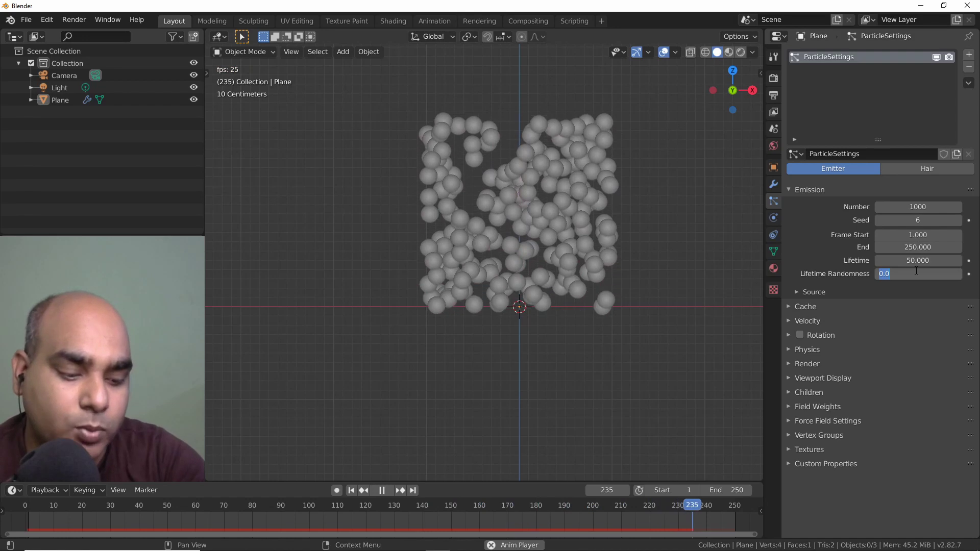
key("Return")
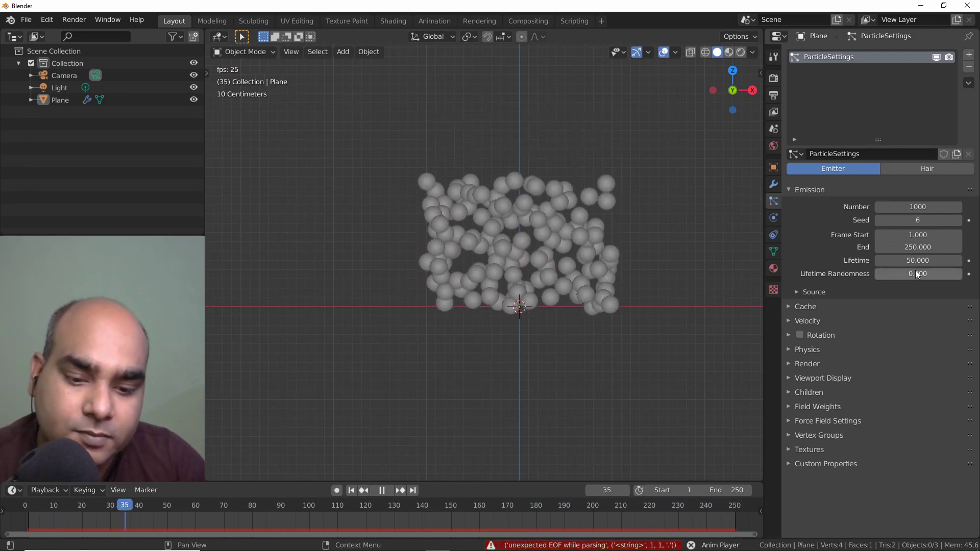
left_click(905, 274)
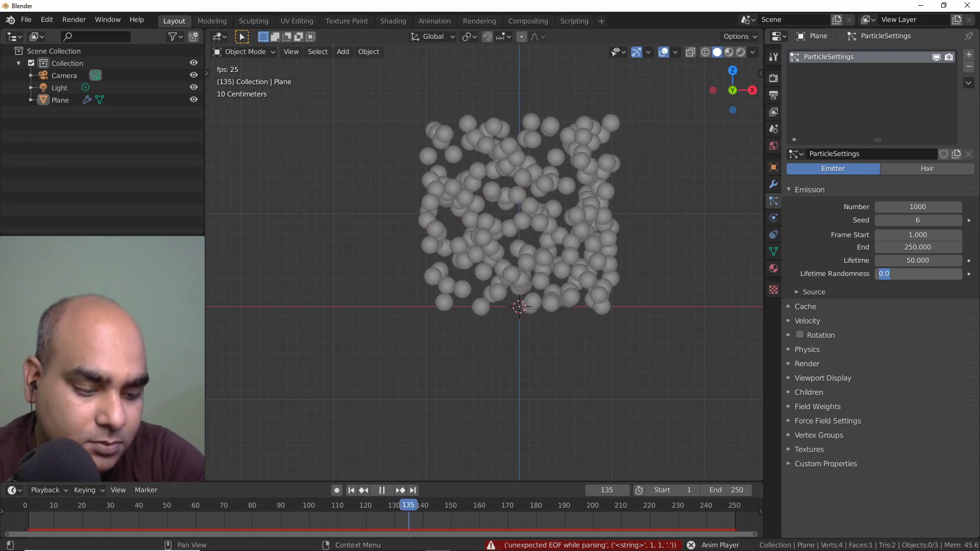
type("0.5")
key("Return")
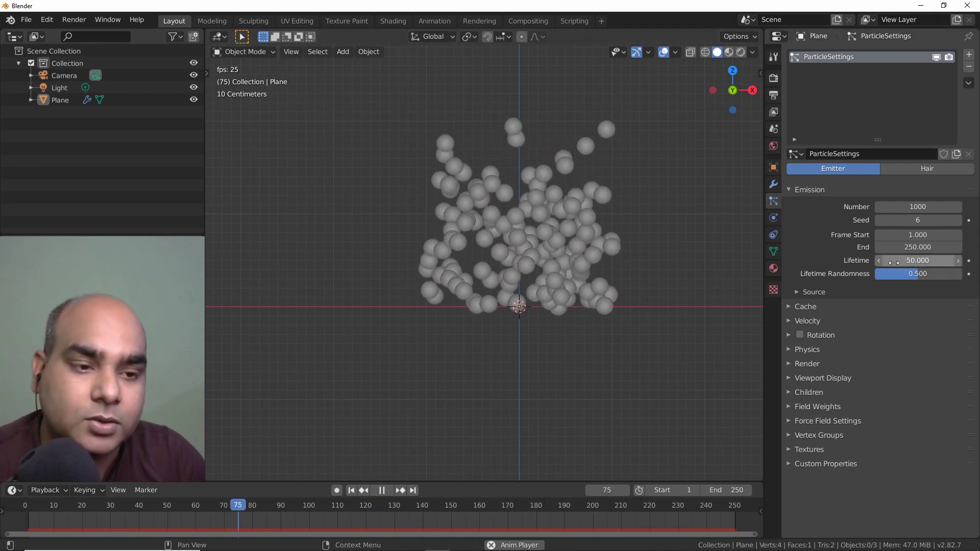
left_click_drag(914, 274, 960, 273)
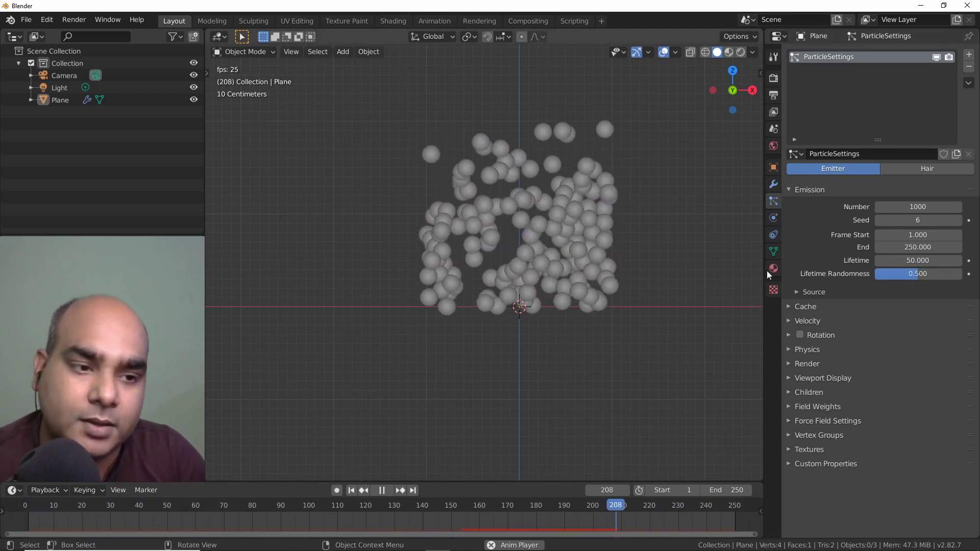
left_click(935, 277)
type("0.5")
key("Return")
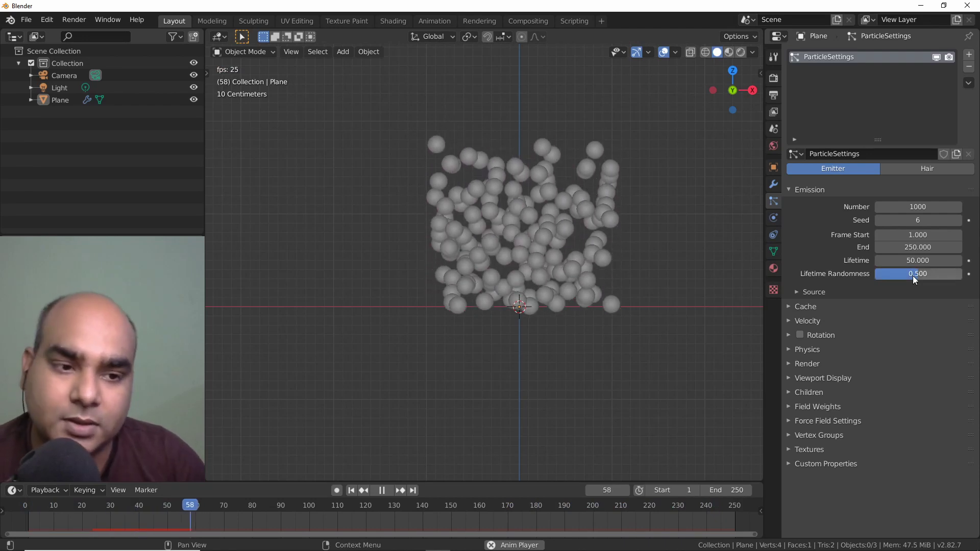
middle_click_drag(739, 289, 807, 298)
left_click(797, 292)
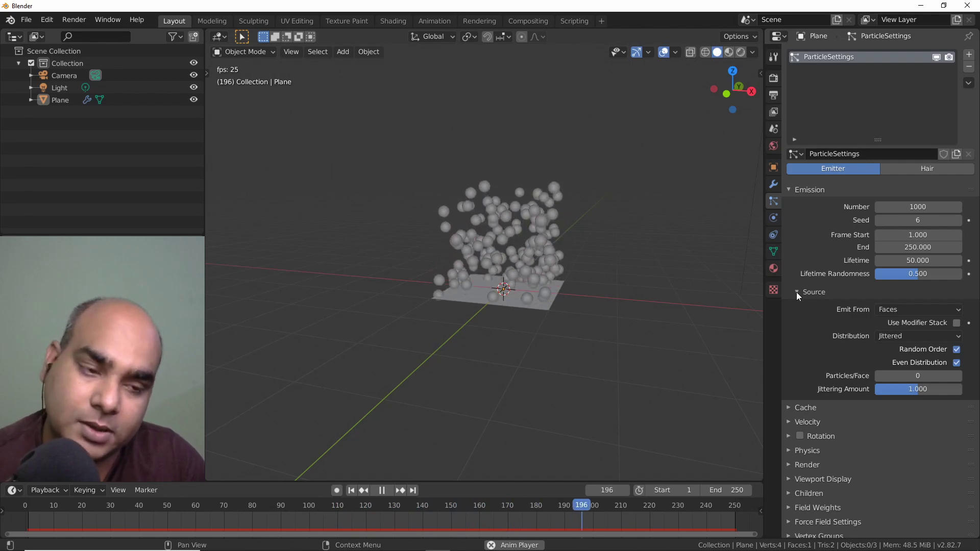
left_click(796, 292)
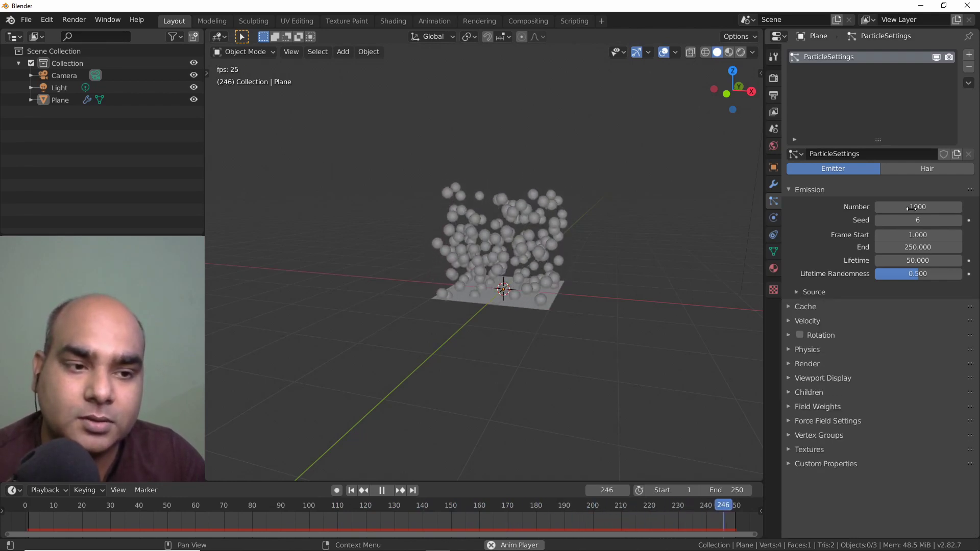